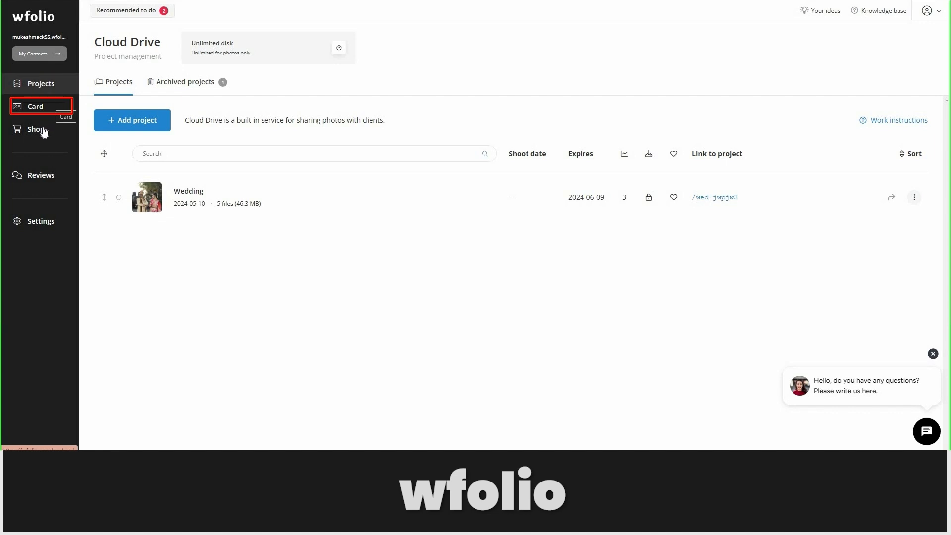
Show the Cloud Drive project list containing the Wedding project (5 files, 46.3 MB).
{"action": "mouse_move", "coordinate": [43, 133]}
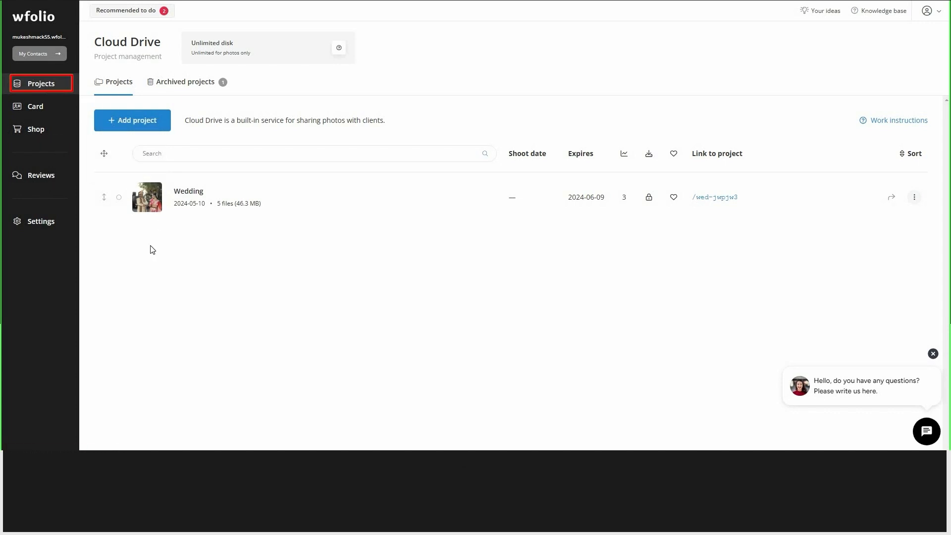
Start a new project named after the client, leaving the shoot date empty, with 3-month storage.
{"action": "left_click", "coordinate": [130, 128]}
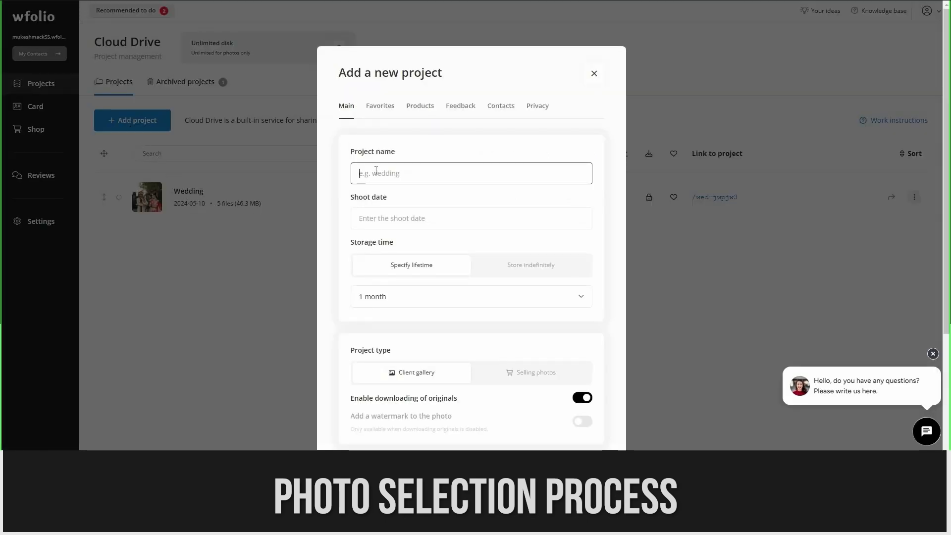
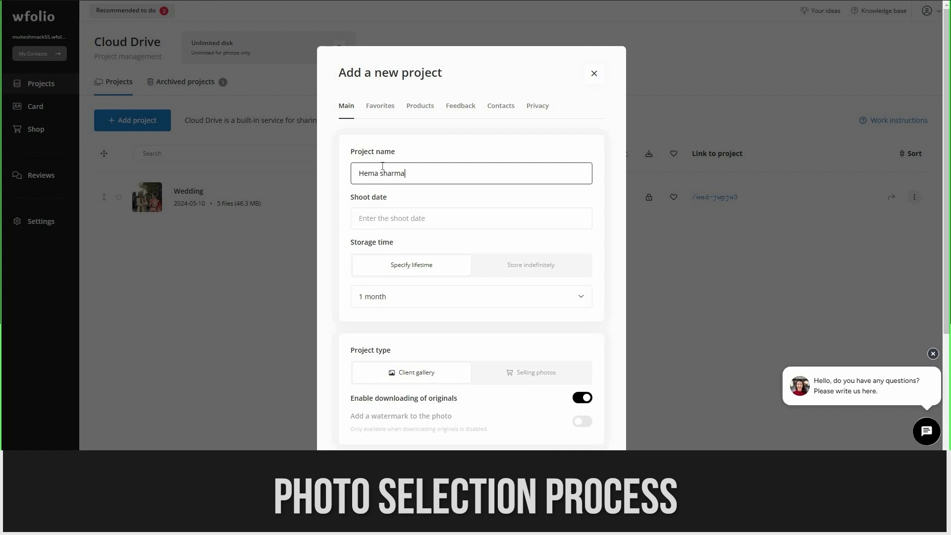
{"action": "left_click", "coordinate": [396, 218]}
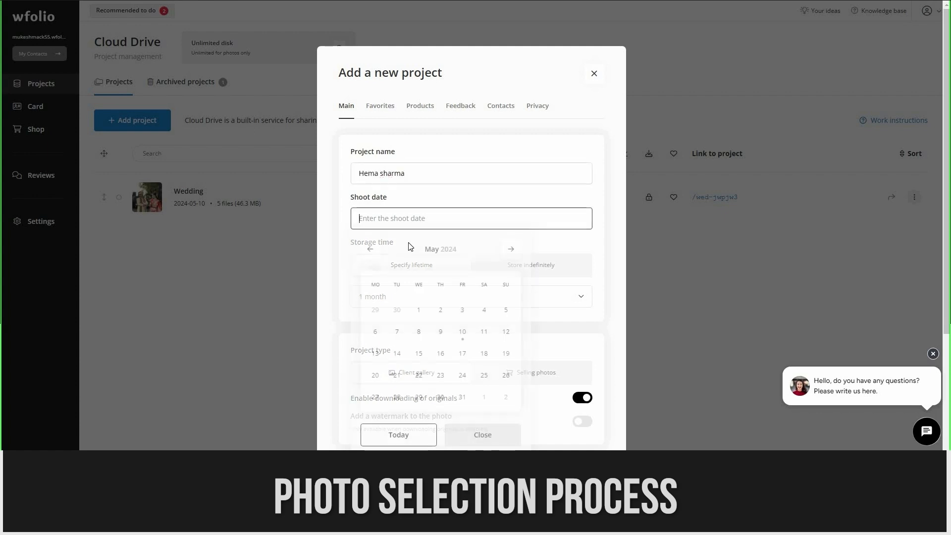
{"action": "left_click", "coordinate": [349, 235]}
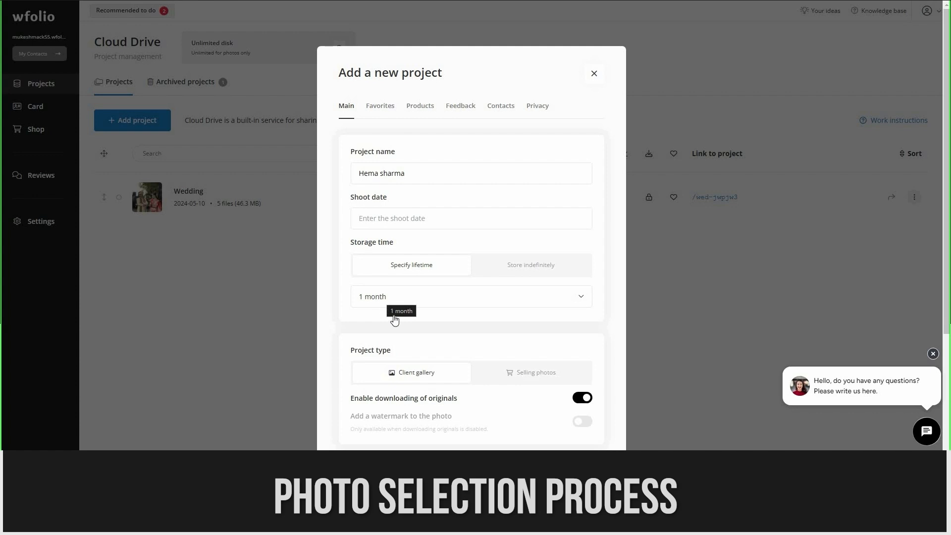
{"action": "left_click", "coordinate": [395, 317]}
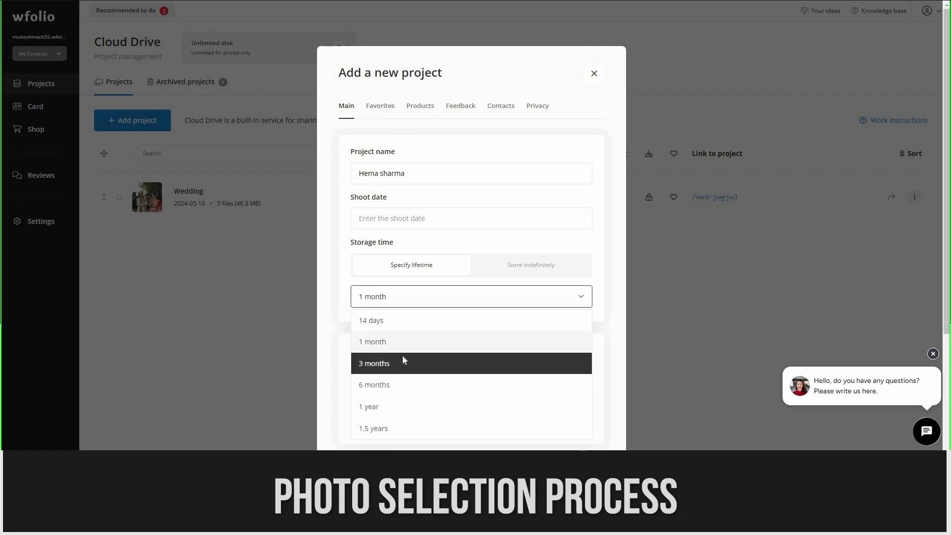
{"action": "left_click", "coordinate": [403, 357]}
{"action": "scroll", "coordinate": [415, 318], "scroll_direction": "down", "scroll_amount": 2}
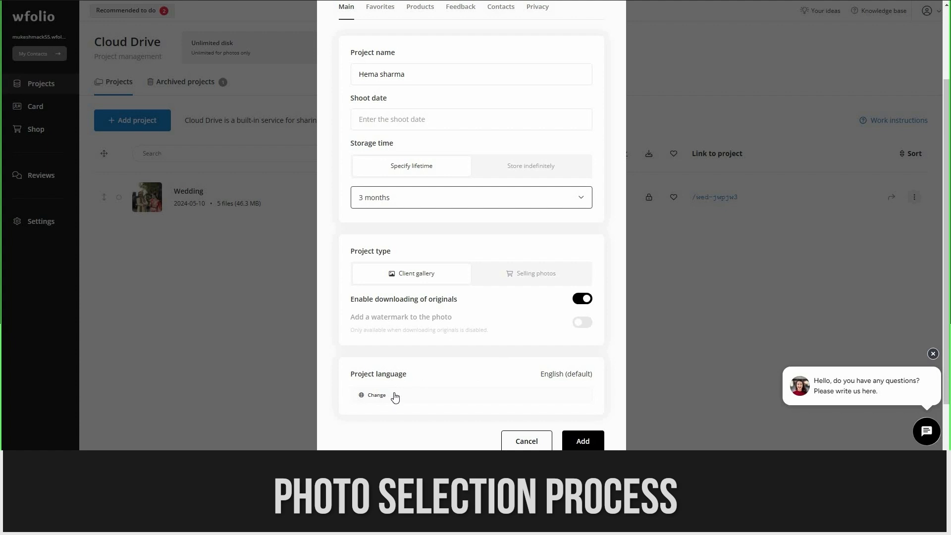
{"action": "scroll", "coordinate": [375, 112], "scroll_direction": "up", "scroll_amount": 3}
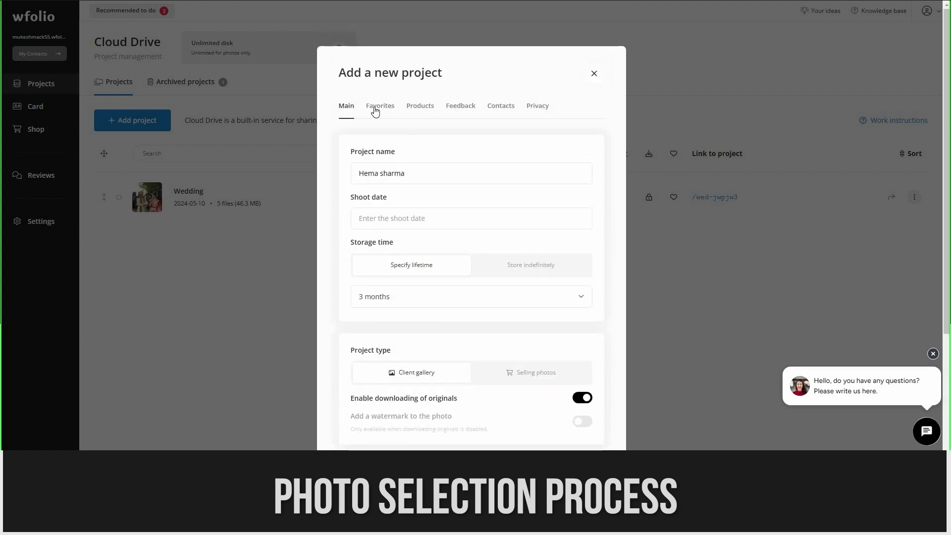
In Favorites, limit the client's photo selection to a maximum of 10 photos.
{"action": "left_click", "coordinate": [376, 112]}
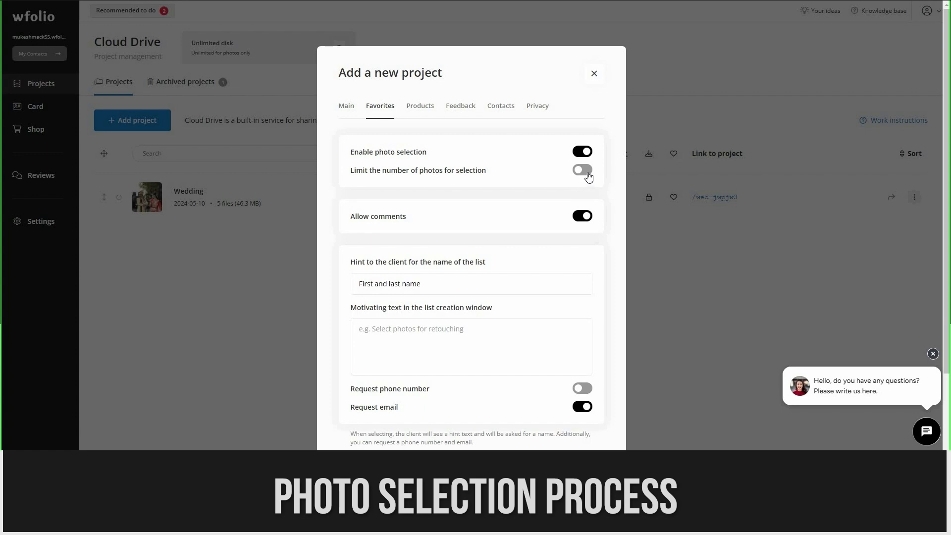
{"action": "left_click", "coordinate": [587, 174]}
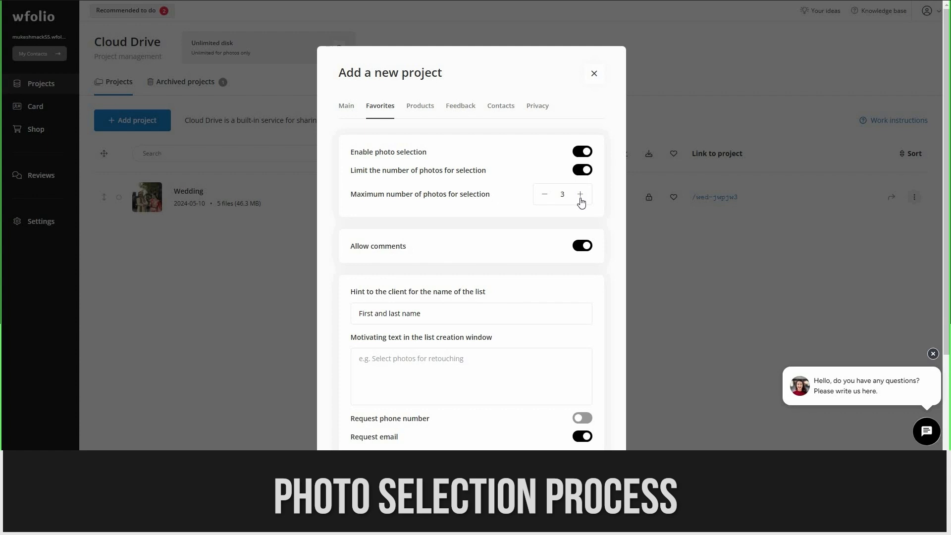
{"action": "left_click", "coordinate": [580, 198]}
{"action": "left_click", "coordinate": [580, 198]}
{"action": "left_click", "coordinate": [580, 198]}
{"action": "left_click", "coordinate": [580, 198]}
Require the client's phone number and view the project's Products settings.
{"action": "scroll", "coordinate": [474, 255], "scroll_direction": "down", "scroll_amount": 2}
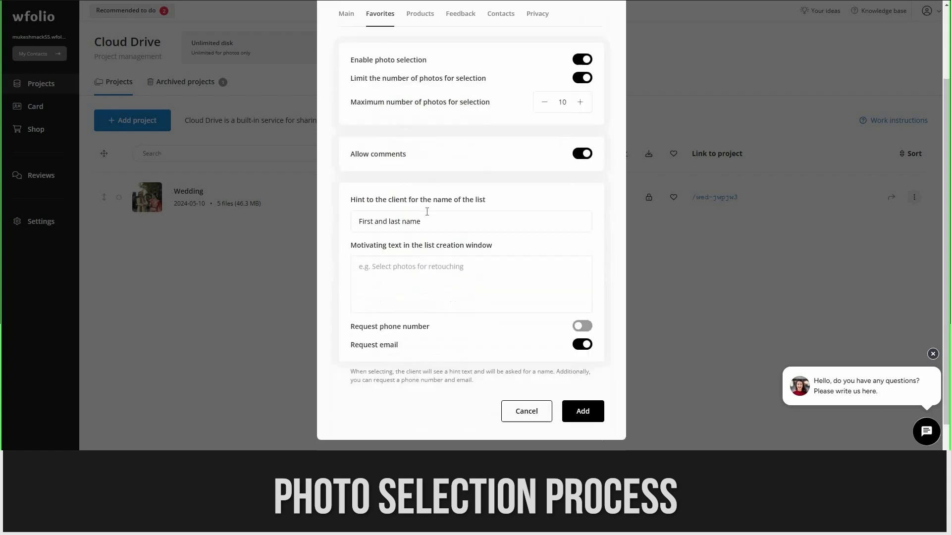
{"action": "left_click", "coordinate": [440, 273]}
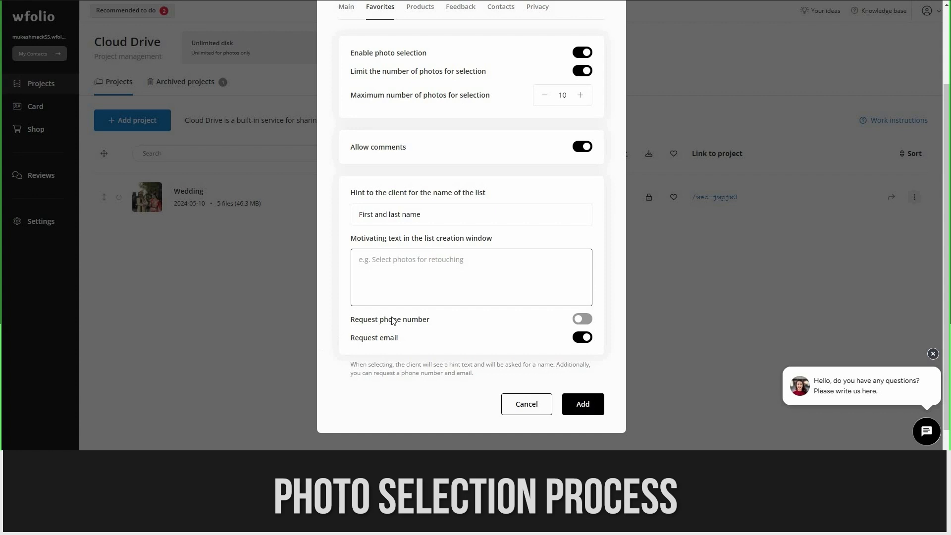
{"action": "left_click", "coordinate": [584, 320]}
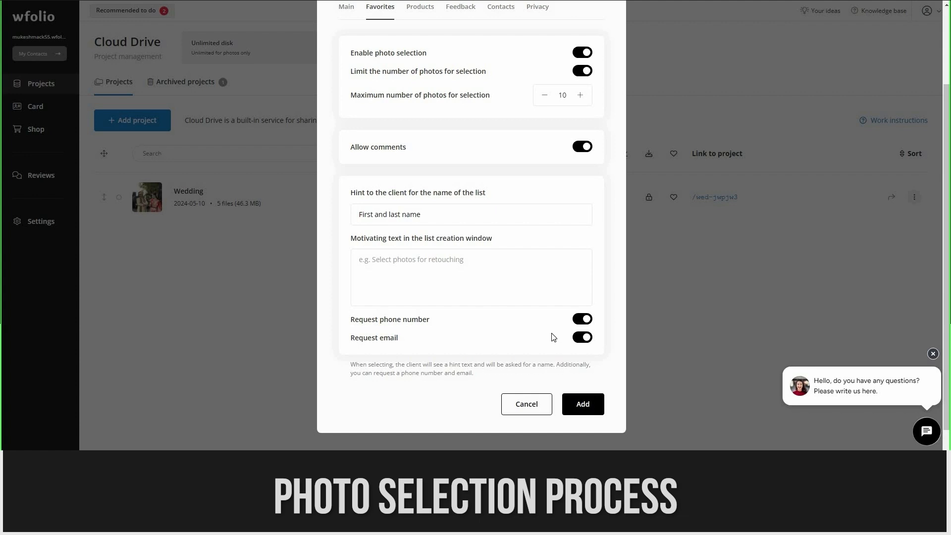
{"action": "scroll", "coordinate": [422, 117], "scroll_direction": "up", "scroll_amount": 2}
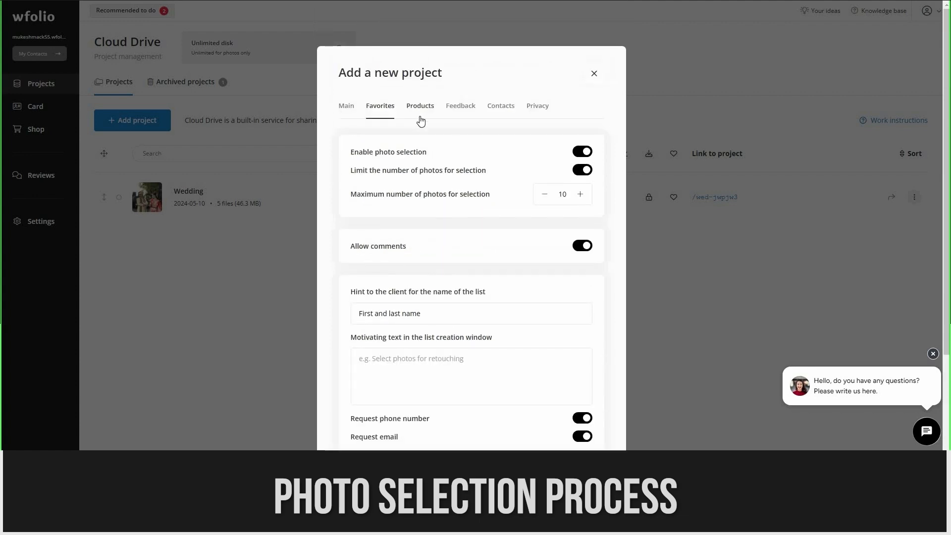
{"action": "left_click", "coordinate": [421, 120]}
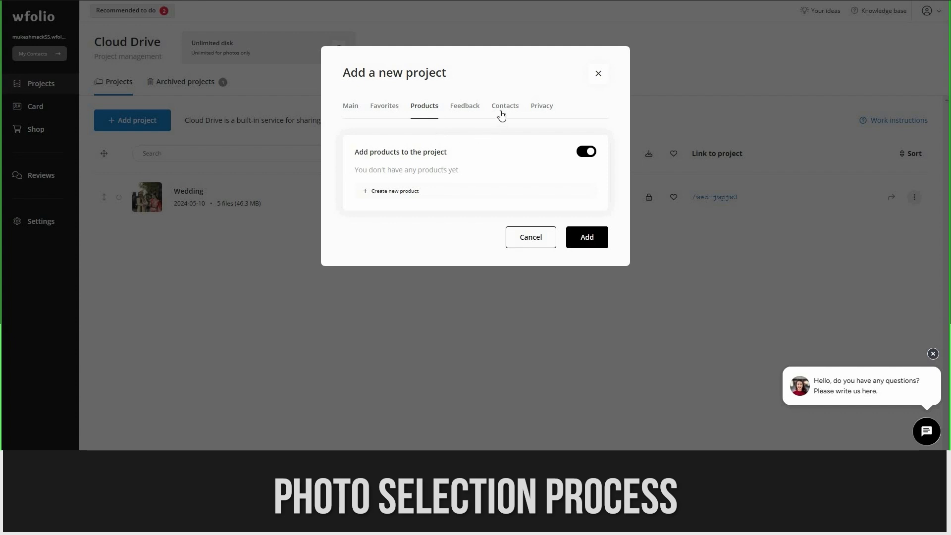
Review Contacts and Privacy, leave password protection off, and add the project.
{"action": "left_click", "coordinate": [516, 108]}
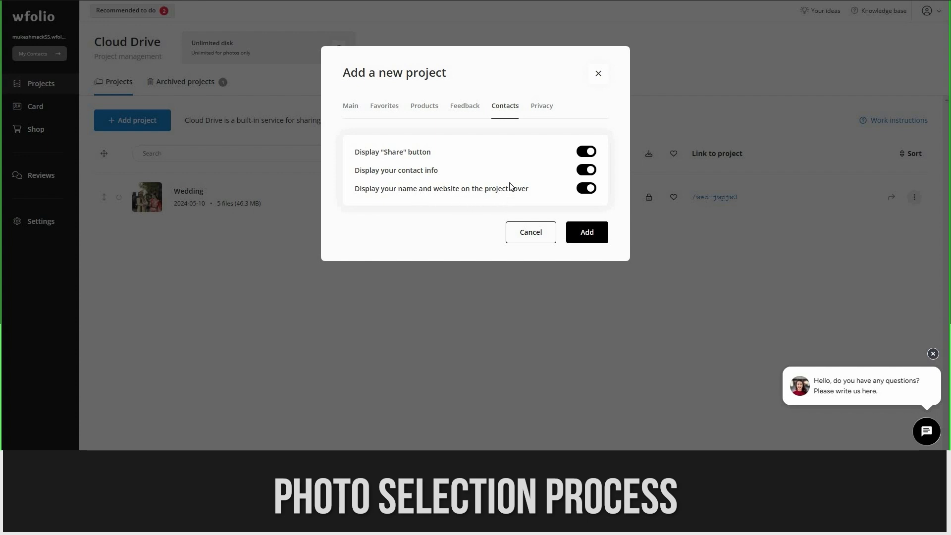
{"action": "left_click", "coordinate": [534, 122]}
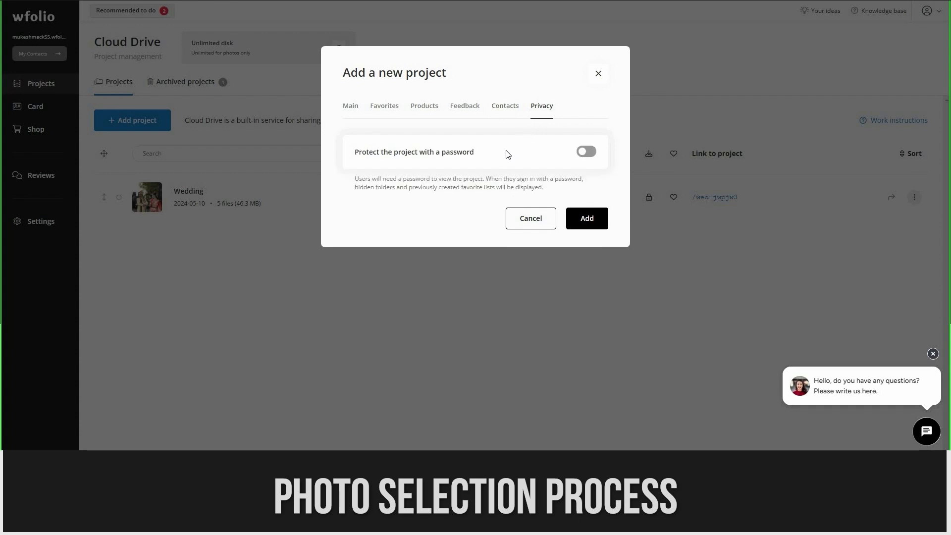
{"action": "left_click", "coordinate": [590, 154]}
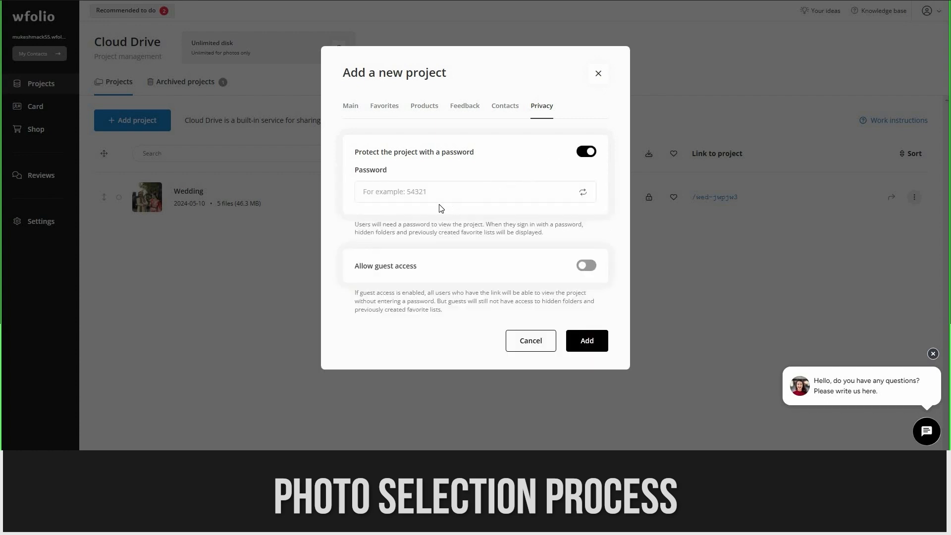
{"action": "left_click", "coordinate": [429, 194]}
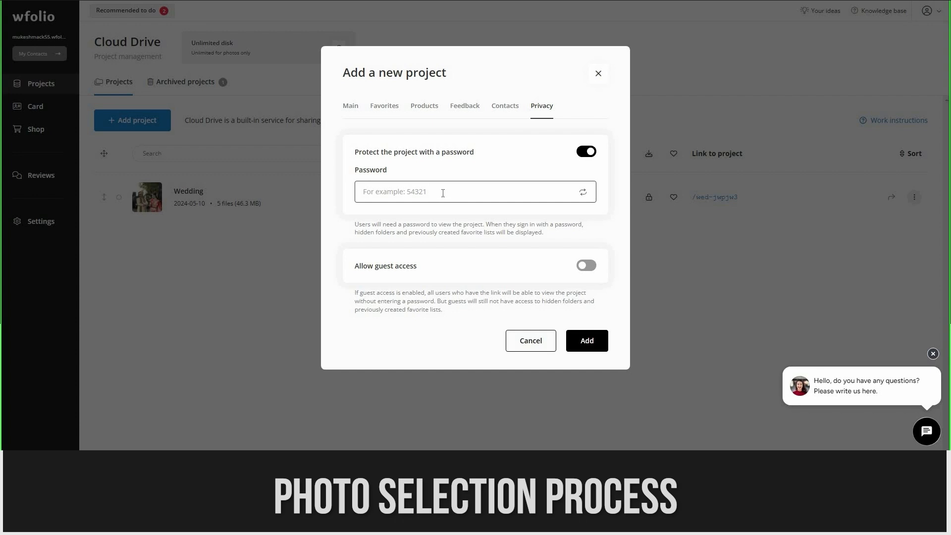
{"action": "left_click", "coordinate": [461, 174]}
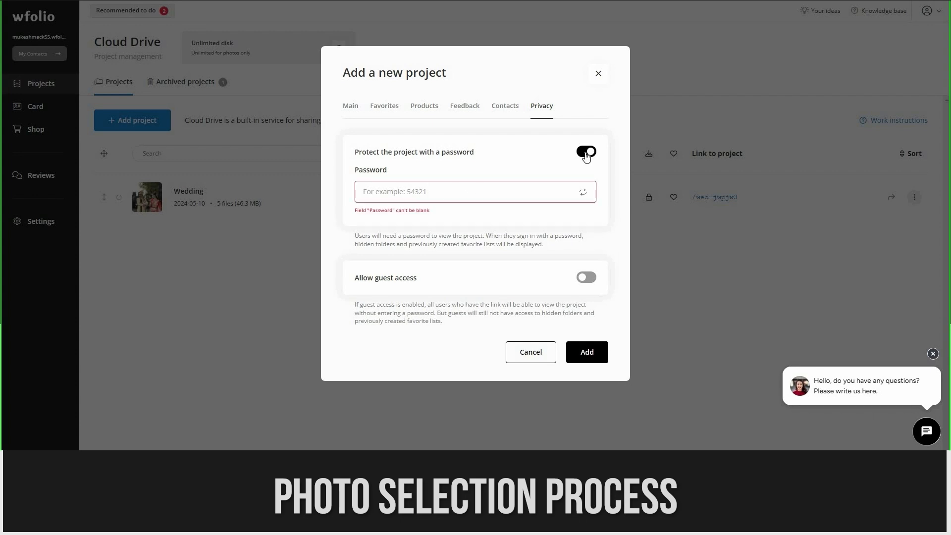
{"action": "left_click", "coordinate": [586, 153]}
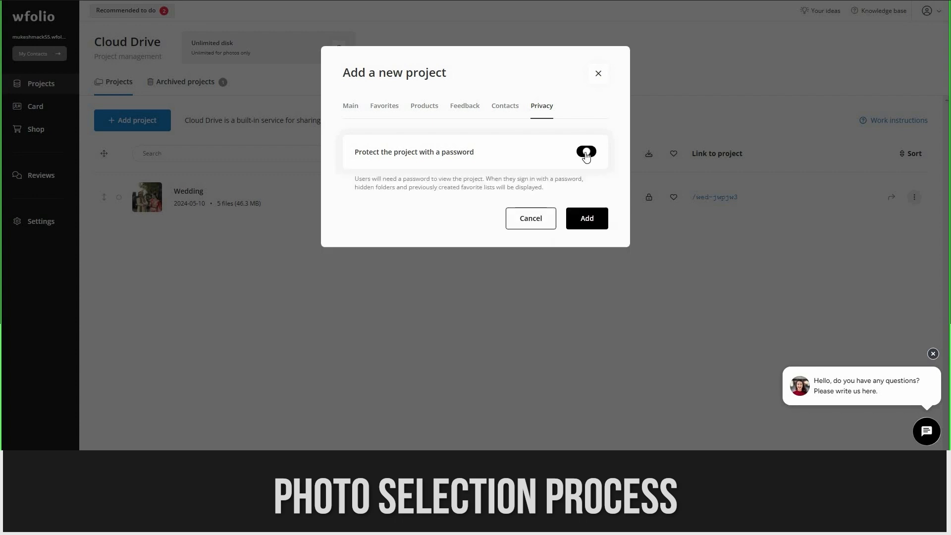
{"action": "left_click", "coordinate": [581, 224]}
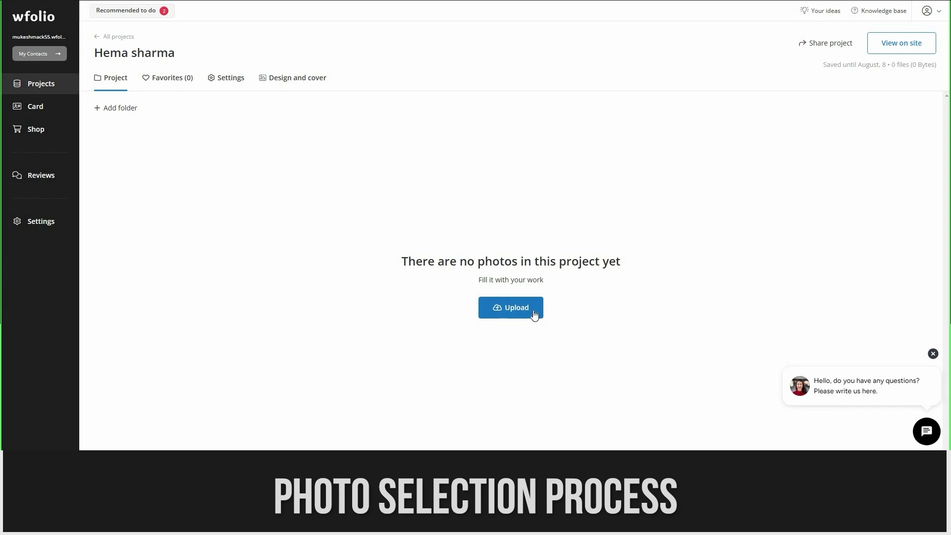
Select all 42 wedding JPG photos and upload them into the project.
{"action": "left_click", "coordinate": [523, 306]}
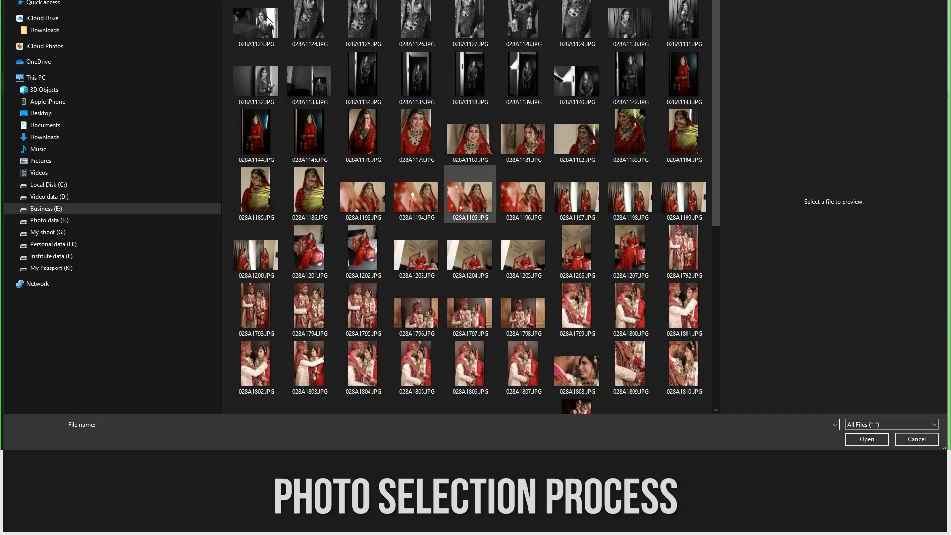
{"action": "left_click", "coordinate": [538, 243], "text": "shift"}
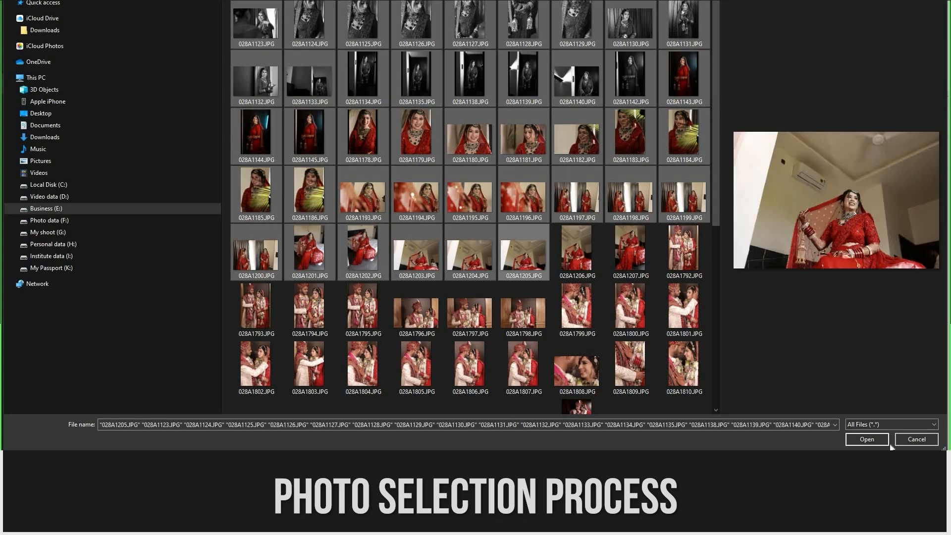
{"action": "left_click", "coordinate": [866, 439]}
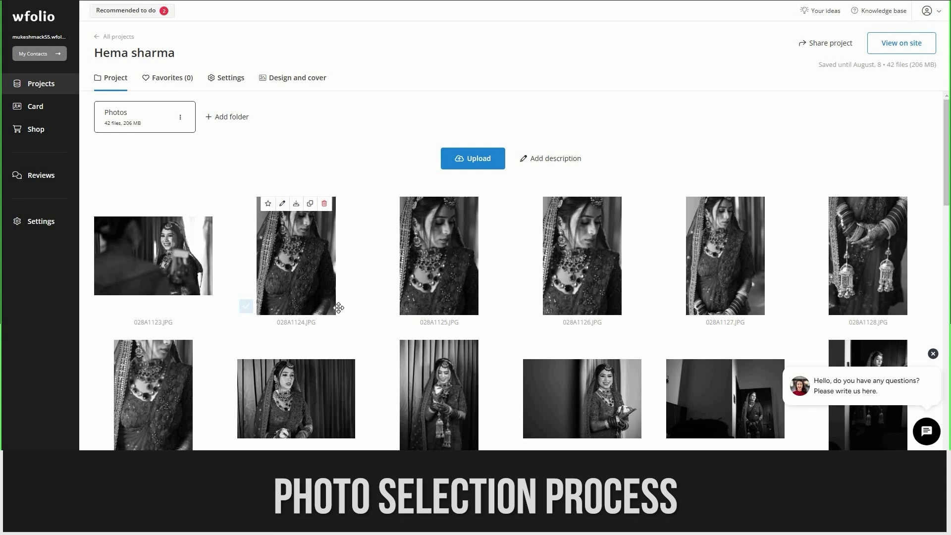
Let the 42-photo (206 MB) upload finish, then dismiss Project settings unchanged.
{"action": "mouse_move", "coordinate": [386, 292]}
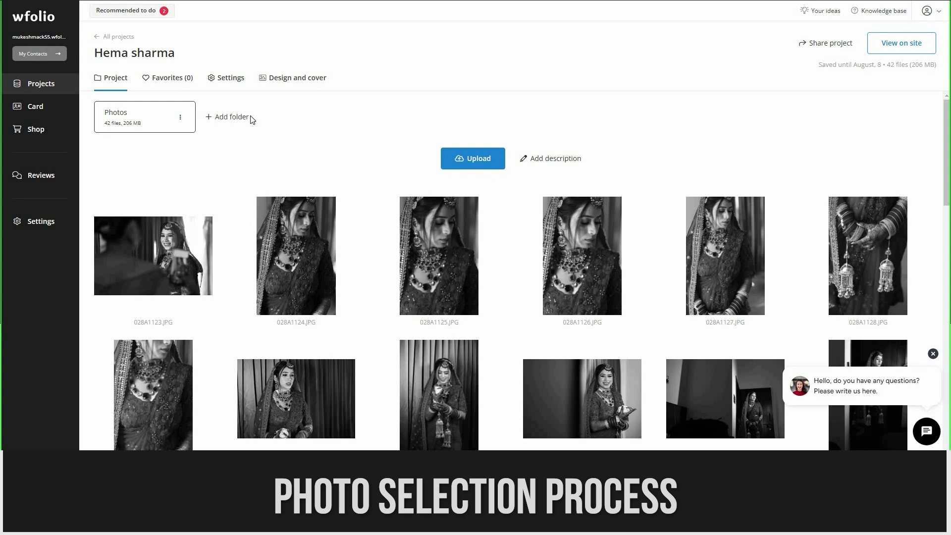
{"action": "left_click", "coordinate": [234, 78]}
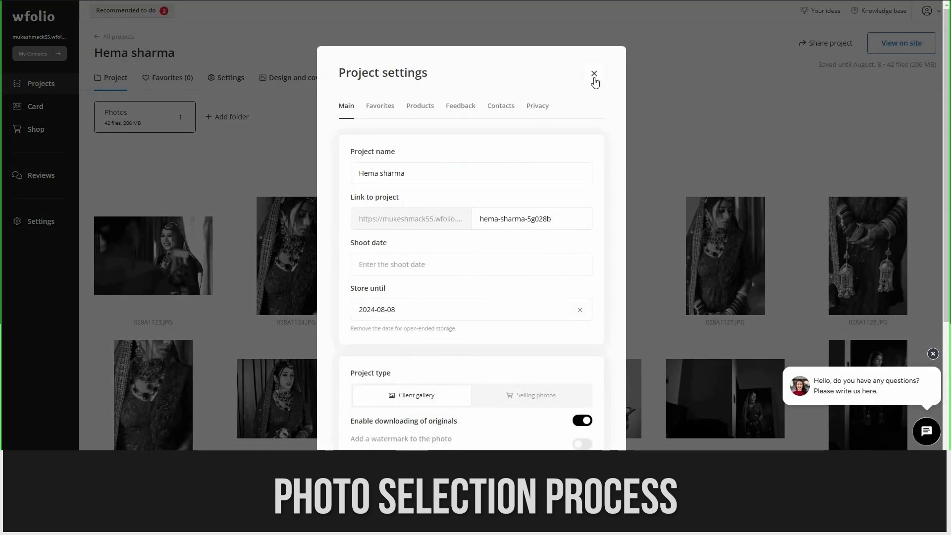
{"action": "left_click", "coordinate": [313, 110]}
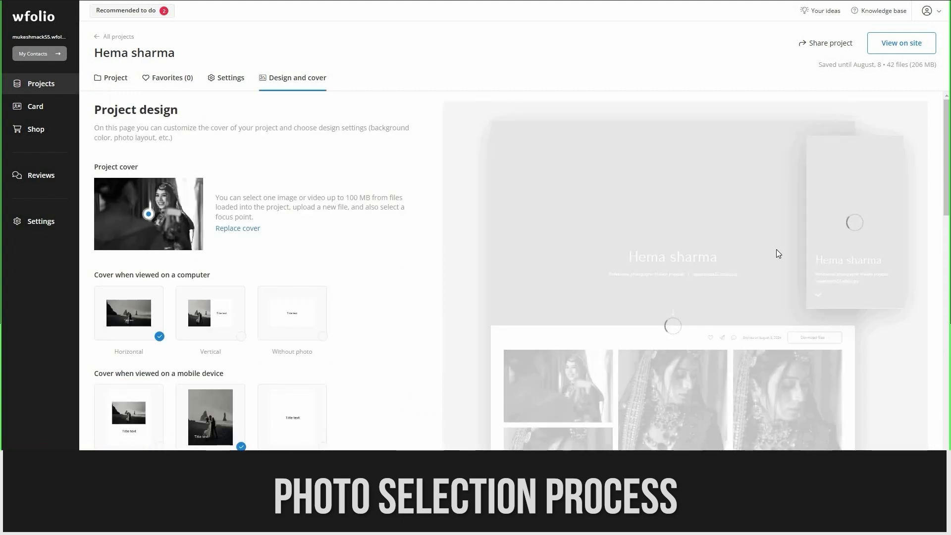
Set the gallery's Color scheme to Dark on the Design and cover tab.
{"action": "scroll", "coordinate": [471, 318], "scroll_direction": "down", "scroll_amount": 3}
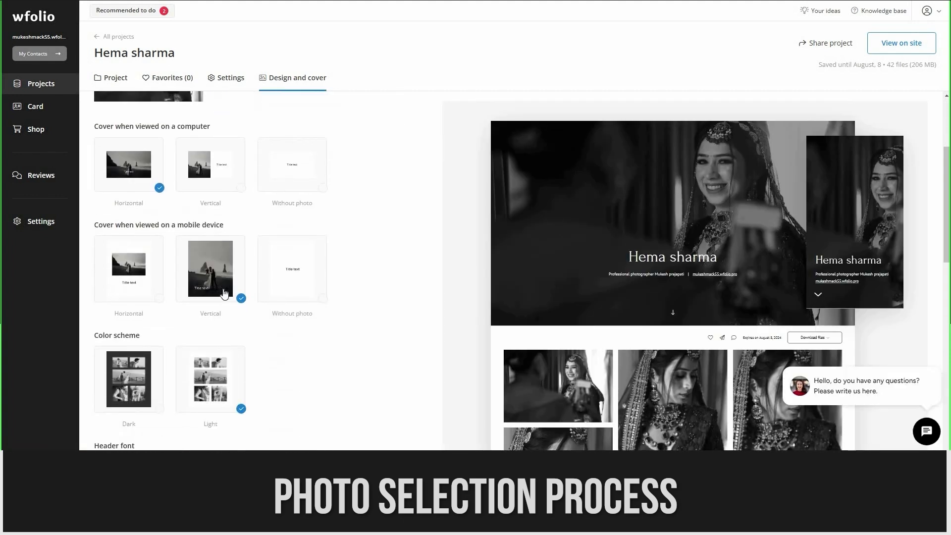
{"action": "scroll", "coordinate": [612, 272], "scroll_direction": "up", "scroll_amount": 3}
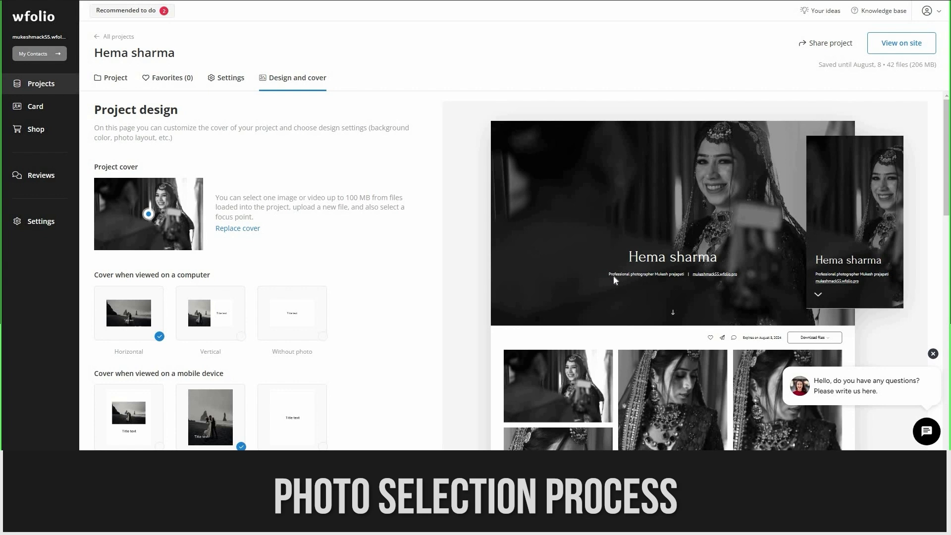
{"action": "scroll", "coordinate": [291, 290], "scroll_direction": "down", "scroll_amount": 1}
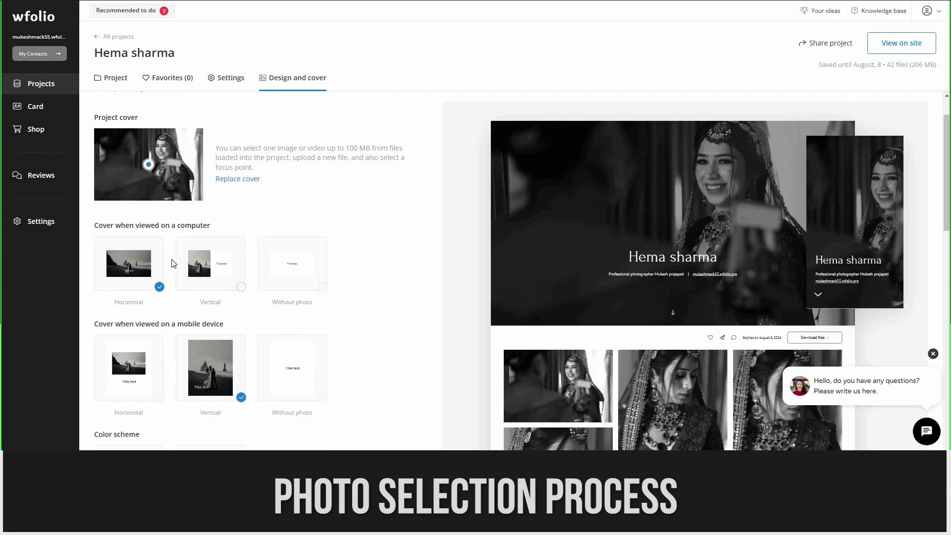
{"action": "scroll", "coordinate": [187, 269], "scroll_direction": "down", "scroll_amount": 4}
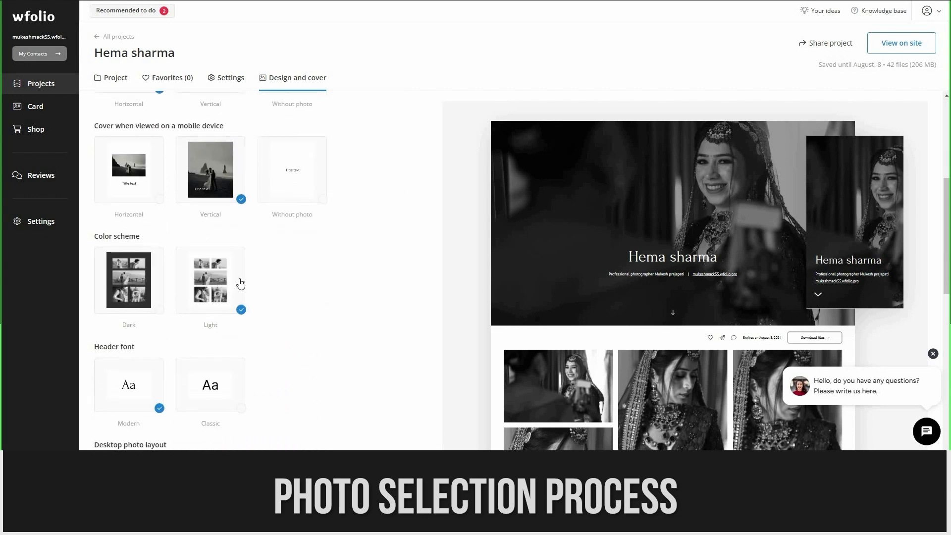
{"action": "scroll", "coordinate": [126, 385], "scroll_direction": "up", "scroll_amount": 1}
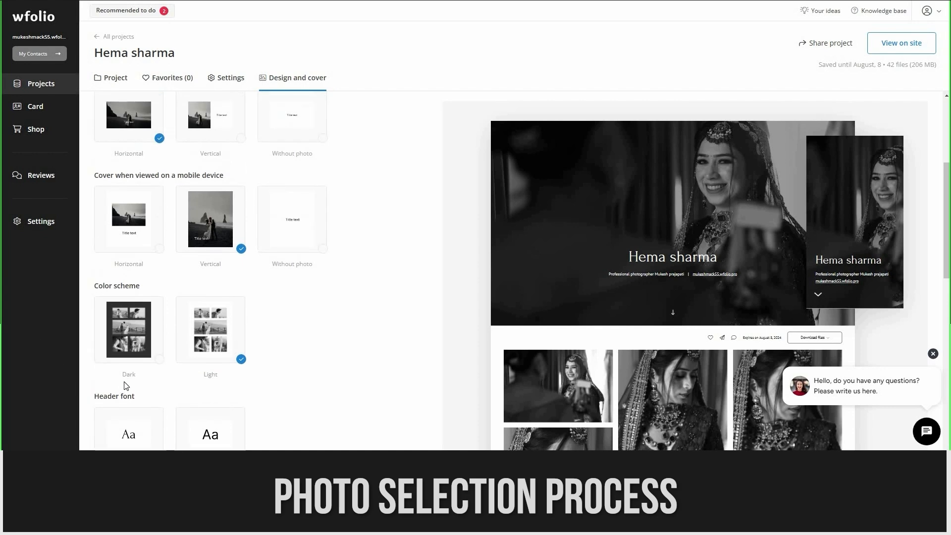
{"action": "left_click", "coordinate": [159, 360]}
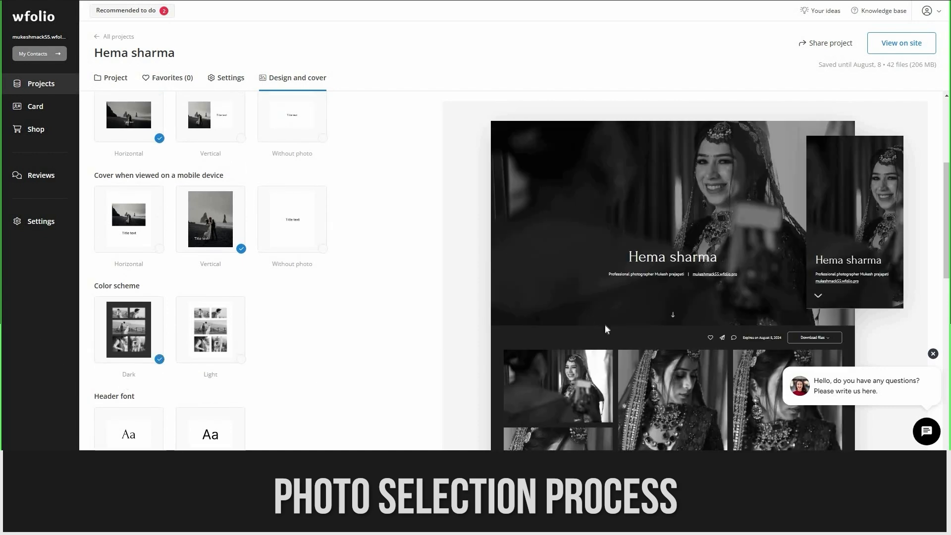
{"action": "scroll", "coordinate": [147, 231], "scroll_direction": "up", "scroll_amount": 1}
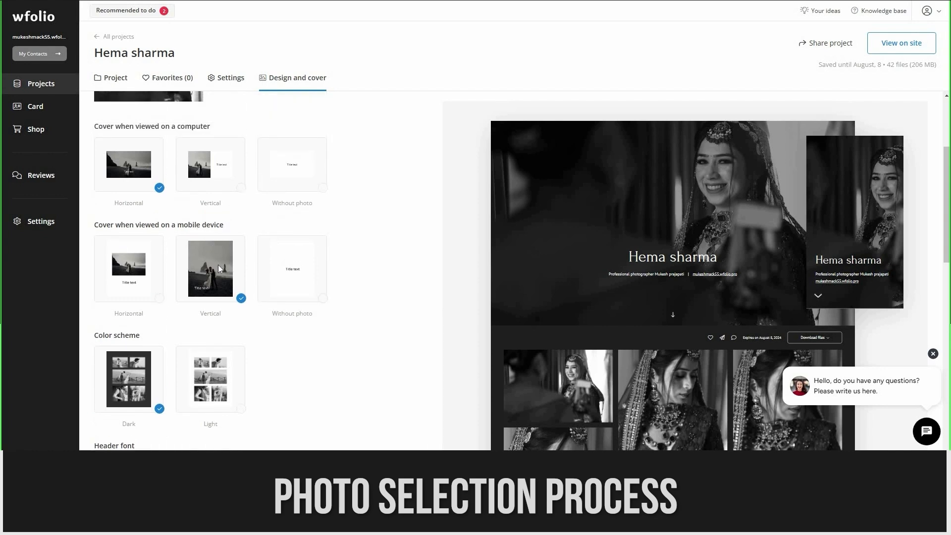
{"action": "scroll", "coordinate": [219, 269], "scroll_direction": "up", "scroll_amount": 1}
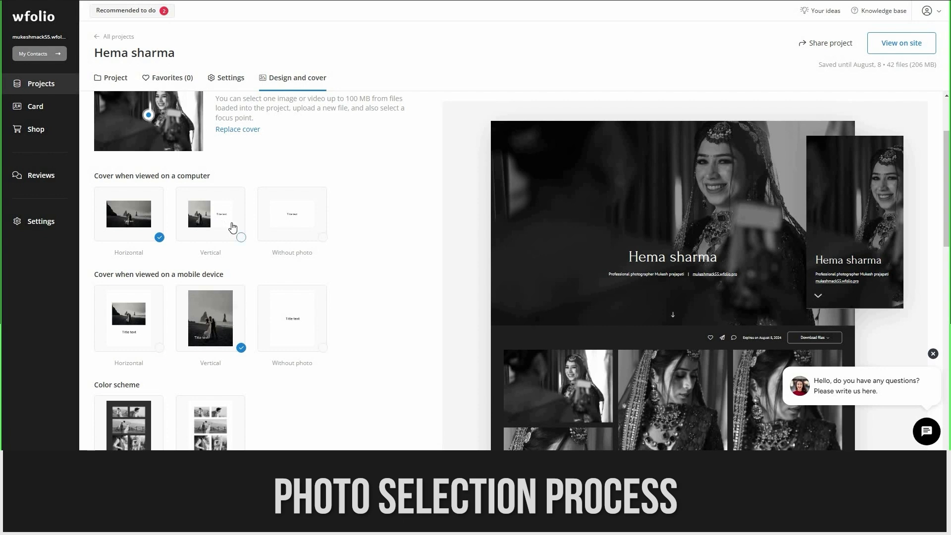
{"action": "scroll", "coordinate": [233, 226], "scroll_direction": "up", "scroll_amount": 2}
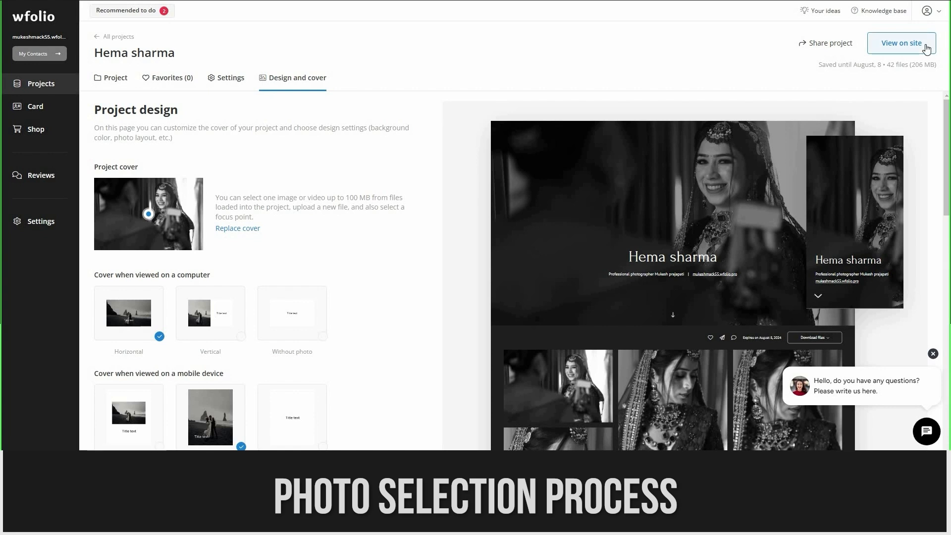
{"action": "left_click", "coordinate": [926, 47]}
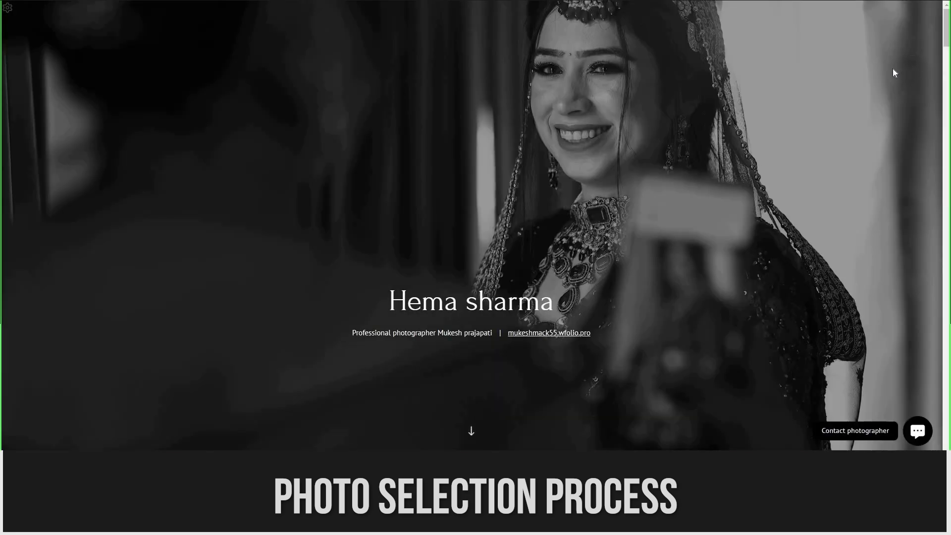
{"action": "scroll", "coordinate": [890, 90], "scroll_direction": "down", "scroll_amount": 10}
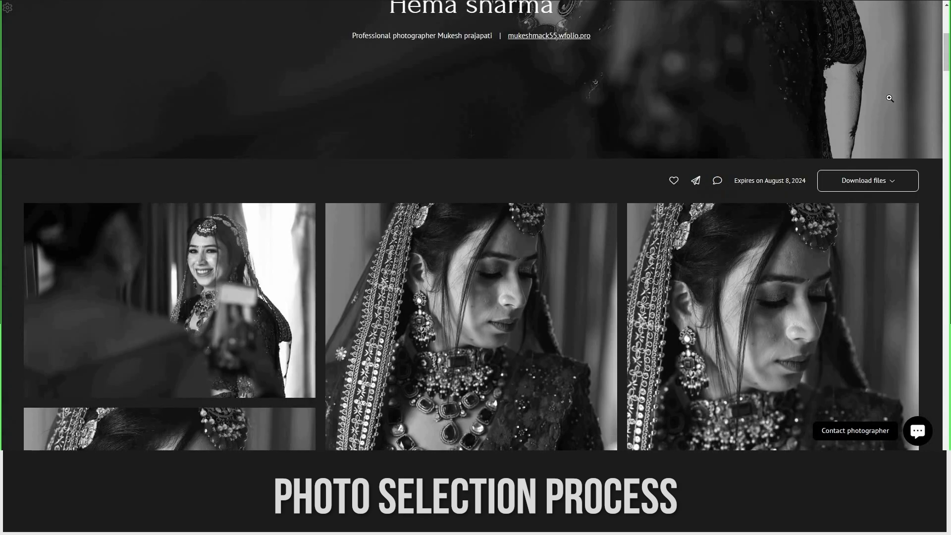
{"action": "scroll", "coordinate": [889, 108], "scroll_direction": "down", "scroll_amount": 10}
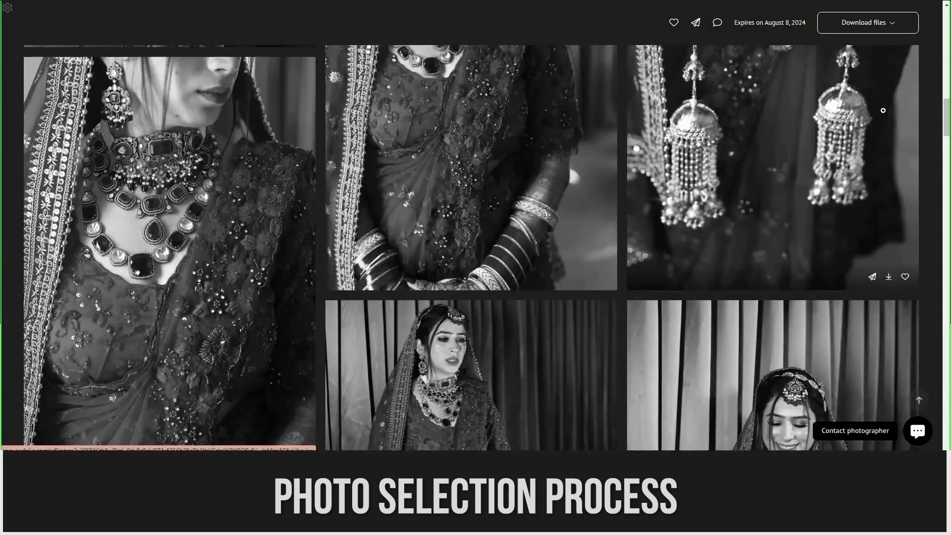
{"action": "scroll", "coordinate": [685, 96], "scroll_direction": "up", "scroll_amount": 3}
{"action": "scroll", "coordinate": [556, 22], "scroll_direction": "up", "scroll_amount": 10}
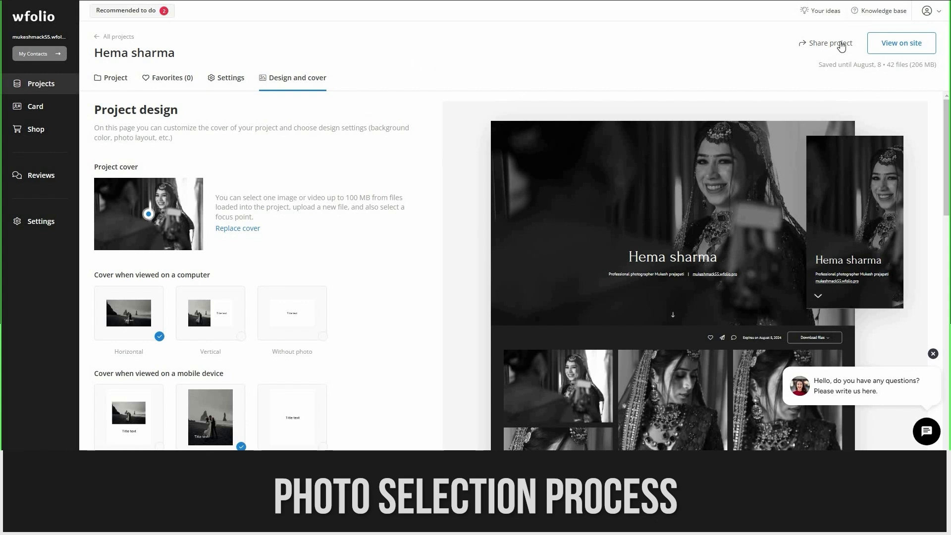
Copy the gallery link using Share project's Copy link option.
{"action": "left_click", "coordinate": [840, 45]}
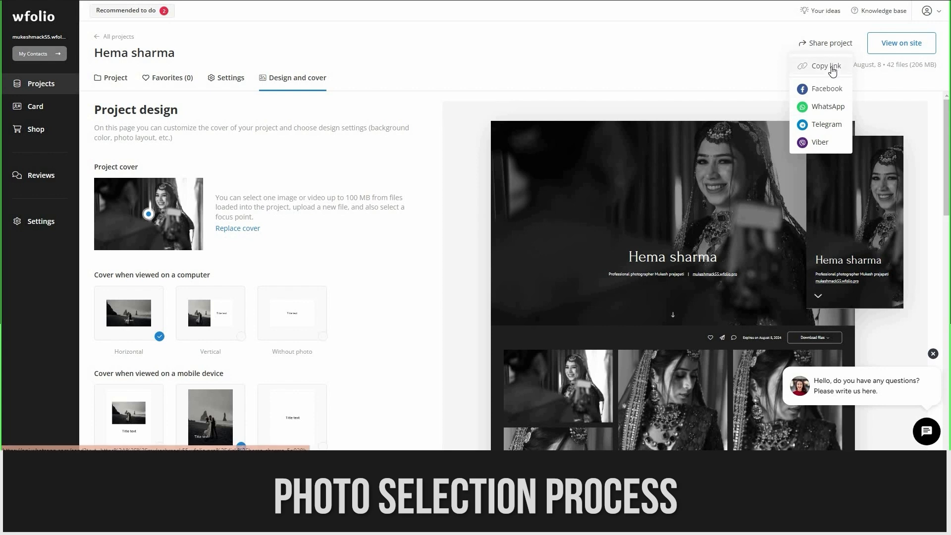
{"action": "left_click", "coordinate": [832, 66]}
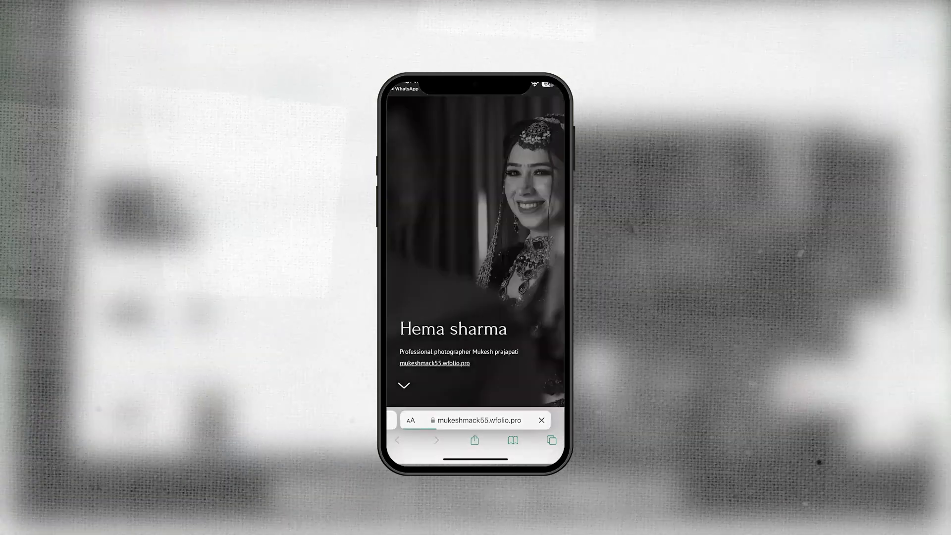
Heart the first photo and the left close-up photo in the phone gallery.
{"action": "scroll", "coordinate": [476, 277], "scroll_direction": "down", "scroll_amount": 5}
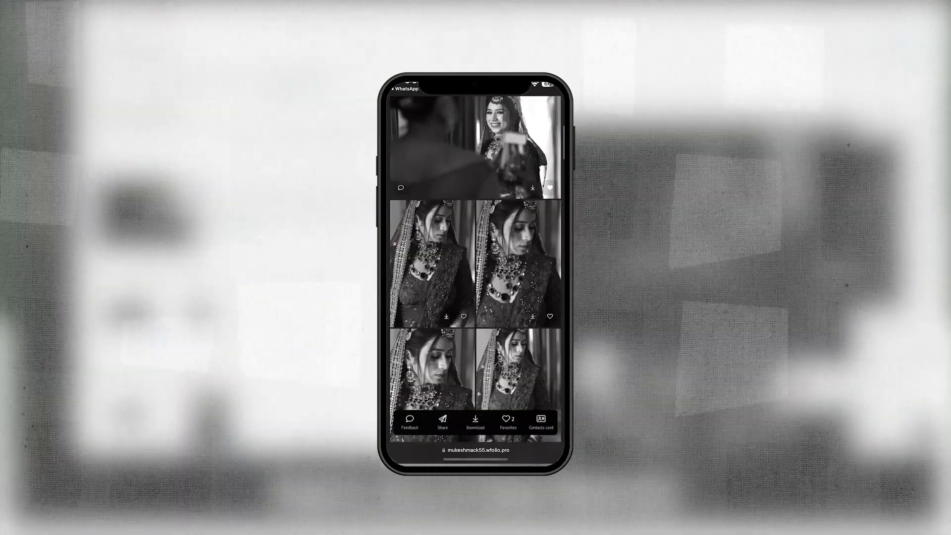
{"action": "scroll", "coordinate": [475, 277], "scroll_direction": "up", "scroll_amount": 3}
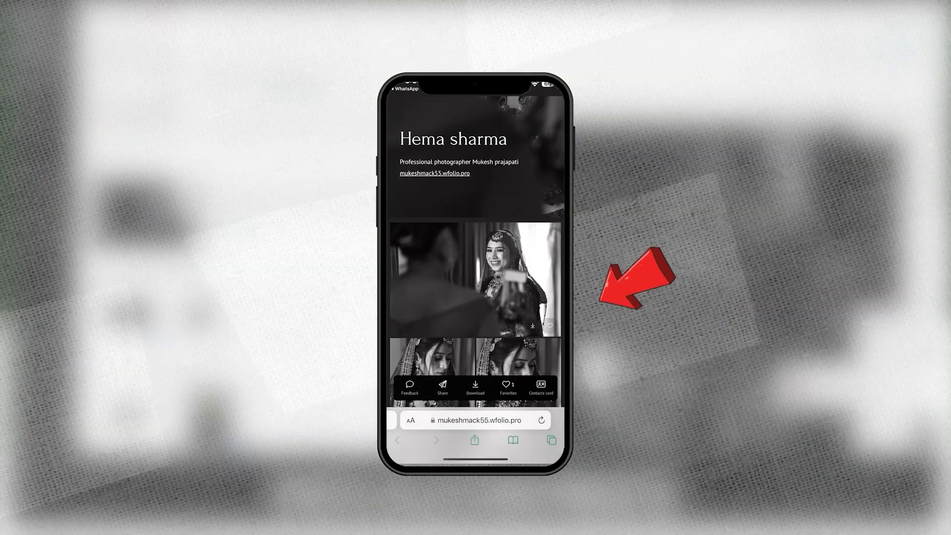
{"action": "left_click", "coordinate": [550, 325]}
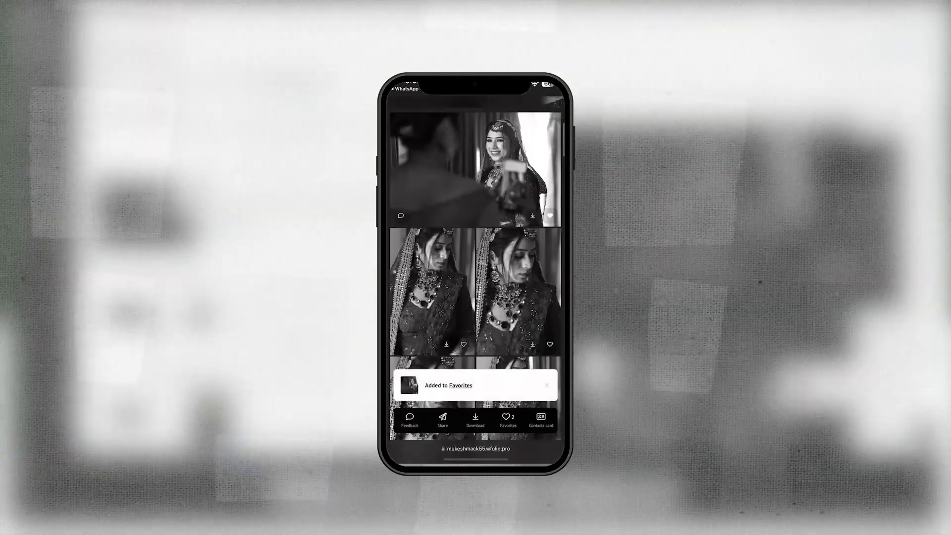
{"action": "scroll", "coordinate": [475, 267], "scroll_direction": "down", "scroll_amount": 3}
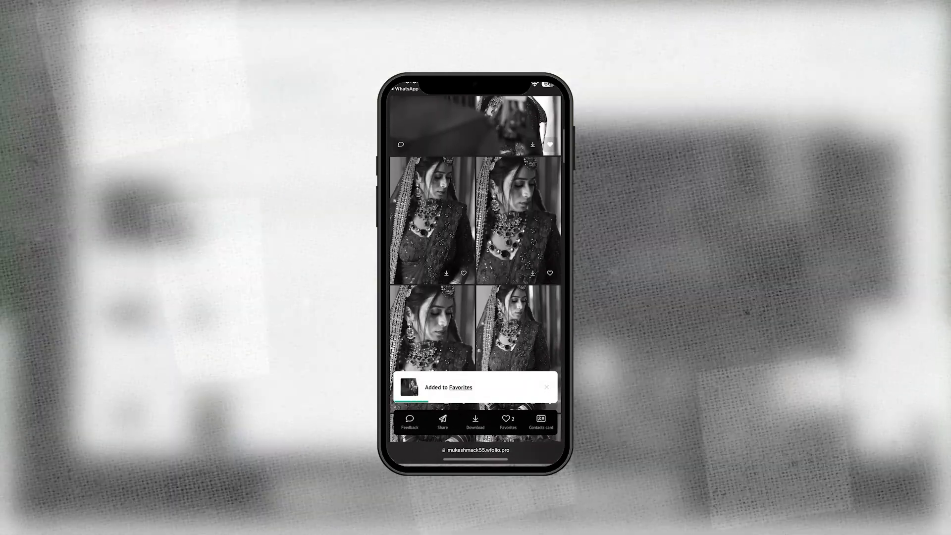
{"action": "scroll", "coordinate": [475, 268], "scroll_direction": "down", "scroll_amount": 2}
{"action": "left_click", "coordinate": [463, 235]}
{"action": "scroll", "coordinate": [476, 267], "scroll_direction": "down", "scroll_amount": 3}
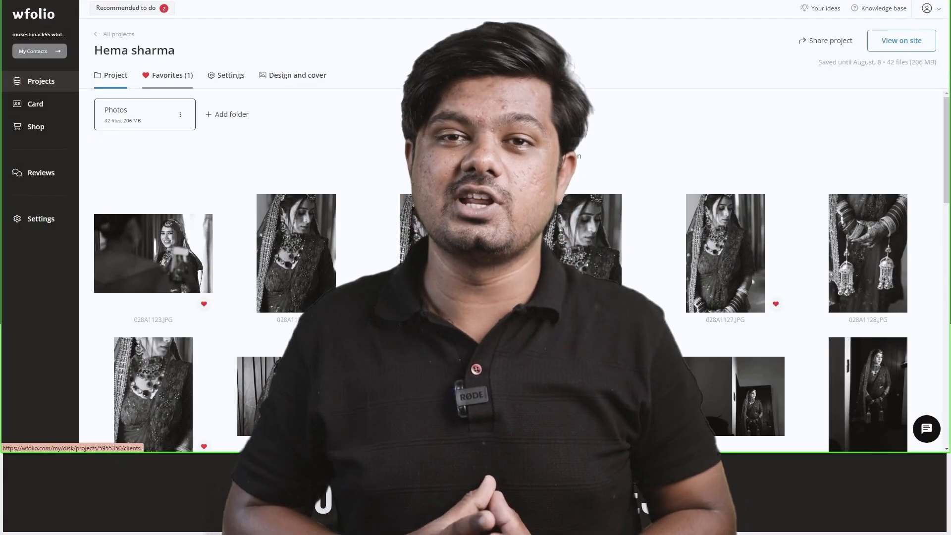
Check the project's favourite photos, then go to the Business card settings page.
{"action": "left_click", "coordinate": [167, 75]}
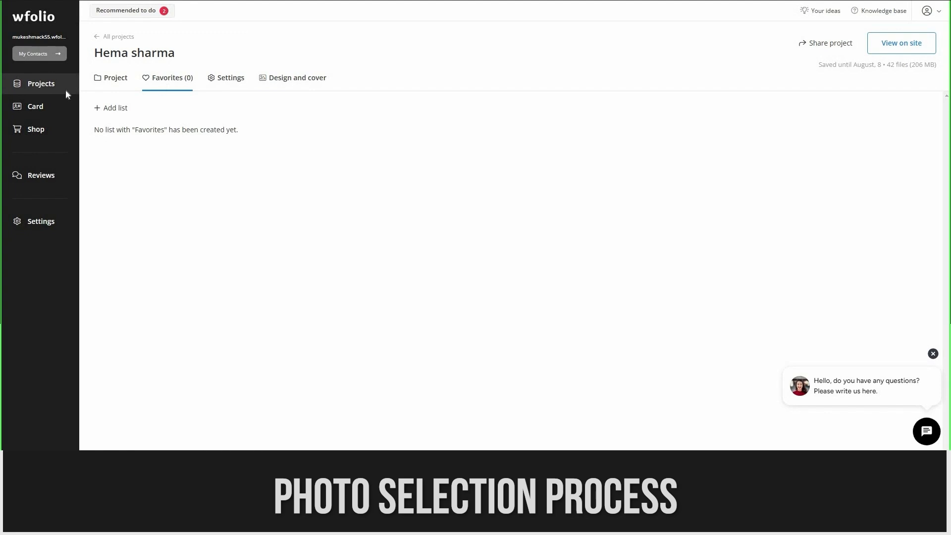
{"action": "left_click", "coordinate": [43, 107]}
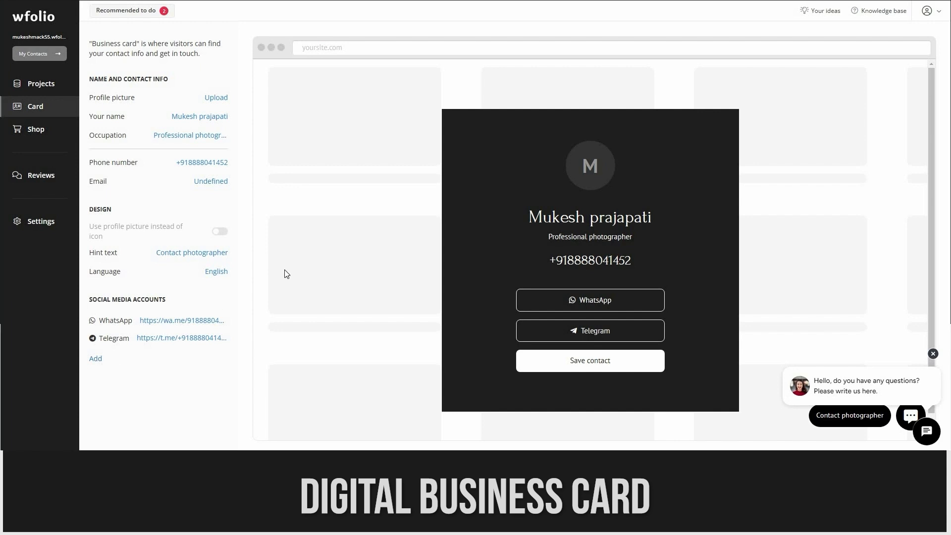
Add a new social media account entry with YouTube as the network.
{"action": "left_click", "coordinate": [95, 359]}
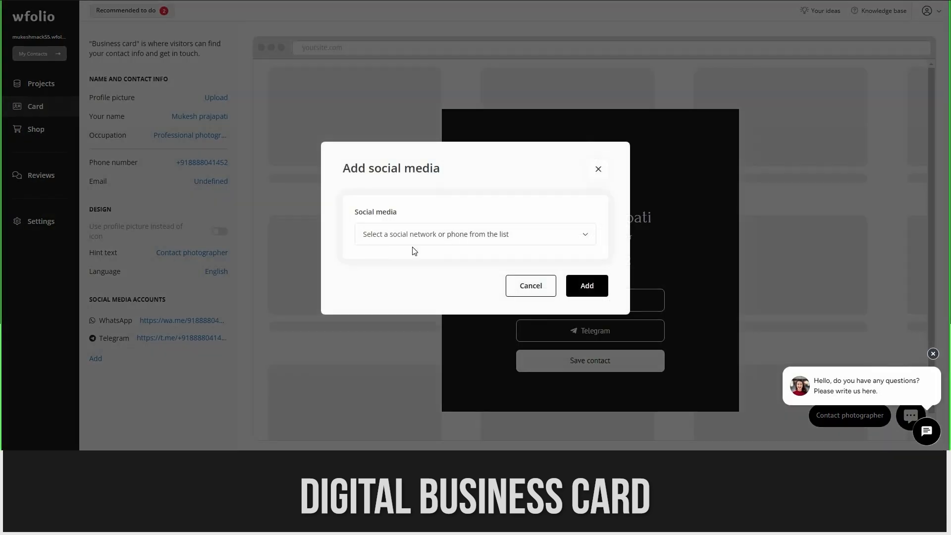
{"action": "left_click", "coordinate": [503, 238]}
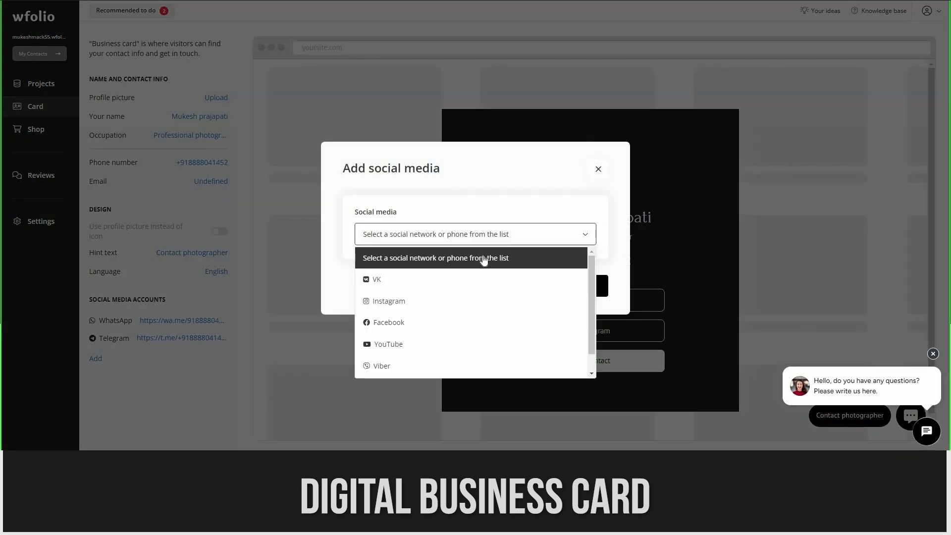
{"action": "left_click", "coordinate": [414, 350]}
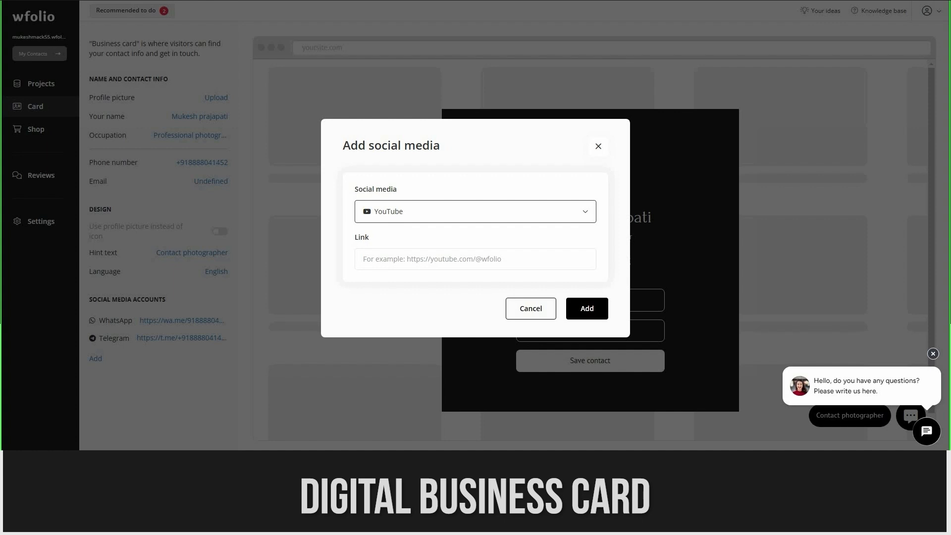
Paste the own YouTube channel URL into Link and confirm the YouTube button.
{"action": "left_click", "coordinate": [891, 1]}
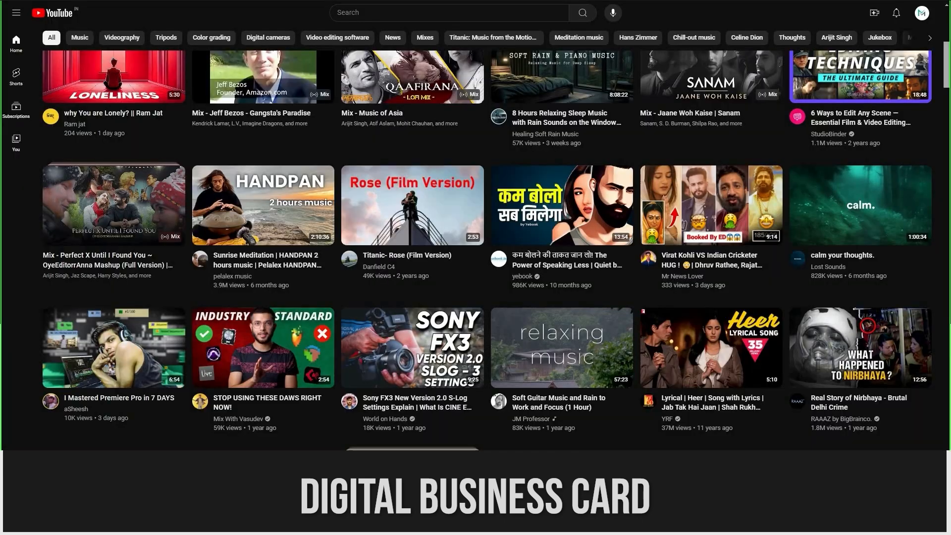
{"action": "left_click", "coordinate": [922, 15]}
{"action": "left_click", "coordinate": [852, 41]}
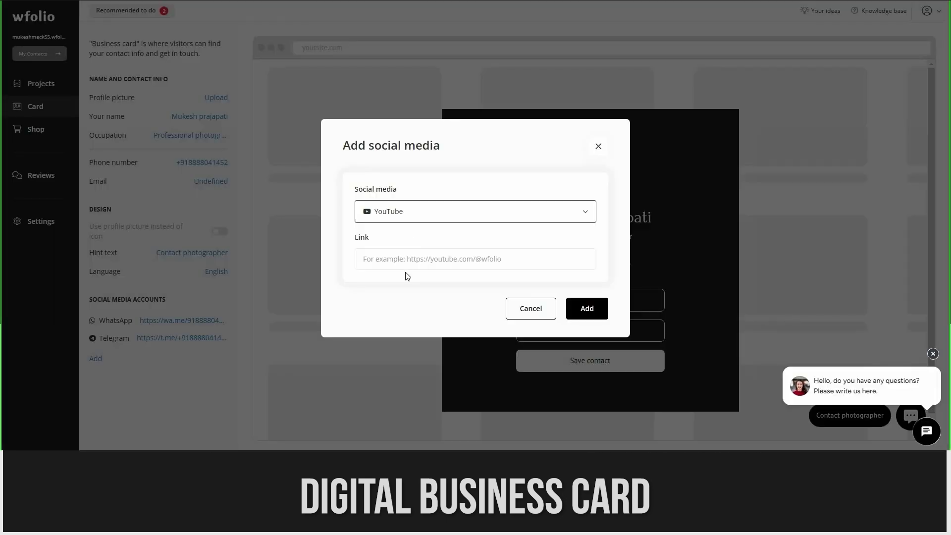
{"action": "left_click", "coordinate": [404, 257]}
{"action": "key", "text": "ctrl+v"}
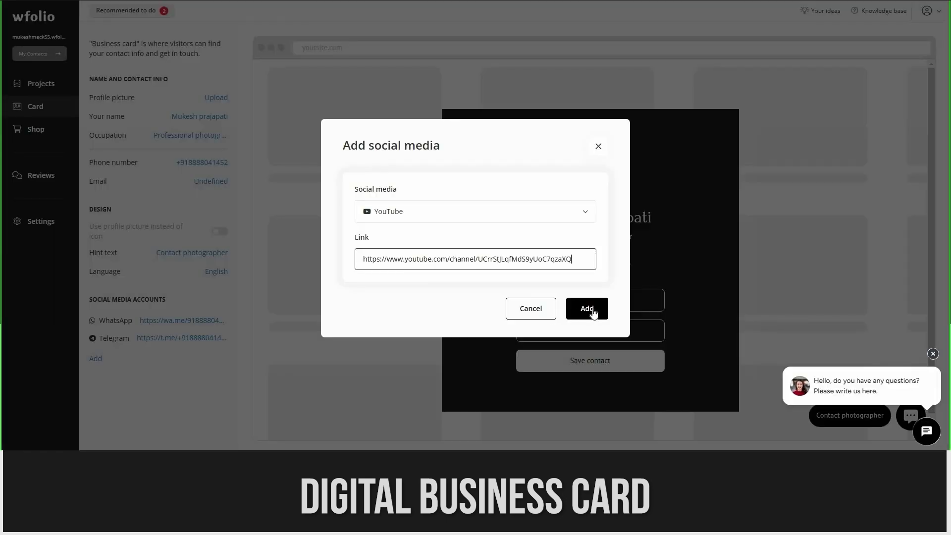
{"action": "left_click", "coordinate": [588, 306]}
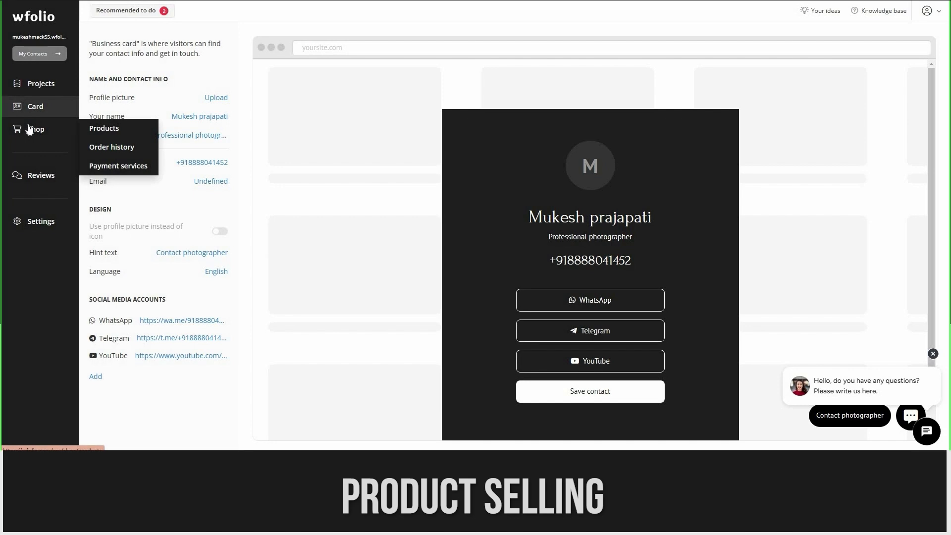
Start a new product in Shop > Products and visit its Name and Description fields.
{"action": "left_click", "coordinate": [28, 128]}
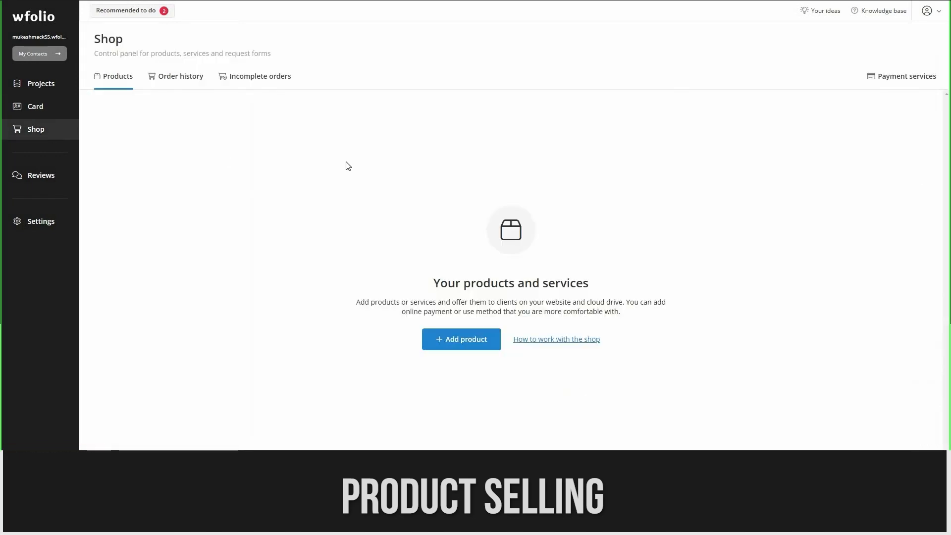
{"action": "left_click", "coordinate": [463, 349]}
{"action": "left_click", "coordinate": [387, 178]}
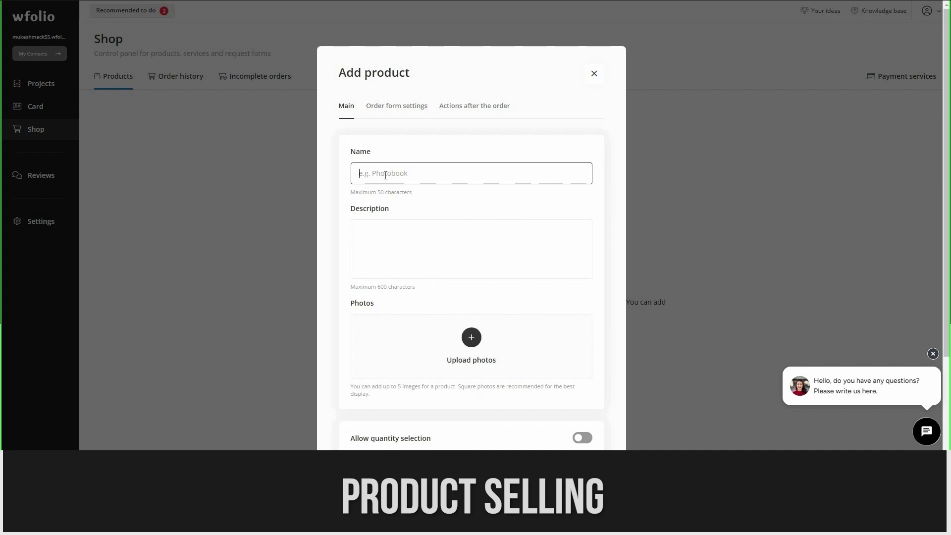
{"action": "left_click", "coordinate": [415, 256]}
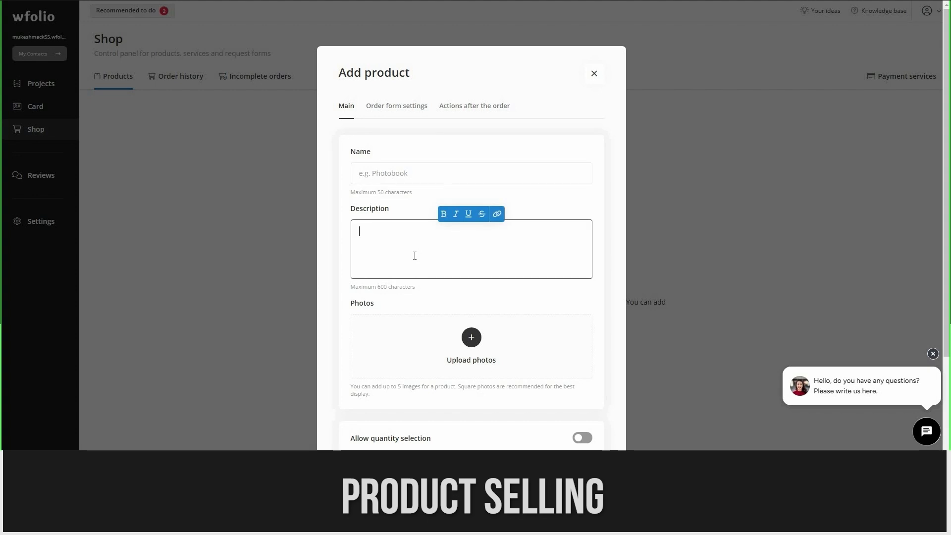
Switch on Display the price so price and USD currency fields appear.
{"action": "scroll", "coordinate": [414, 258], "scroll_direction": "down", "scroll_amount": 2}
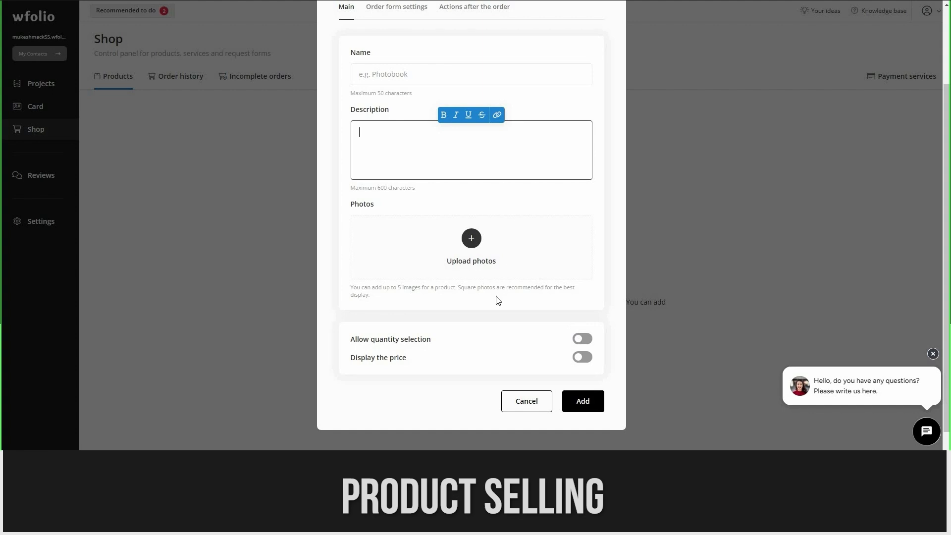
{"action": "scroll", "coordinate": [588, 350], "scroll_direction": "up", "scroll_amount": 2}
{"action": "scroll", "coordinate": [586, 342], "scroll_direction": "down", "scroll_amount": 3}
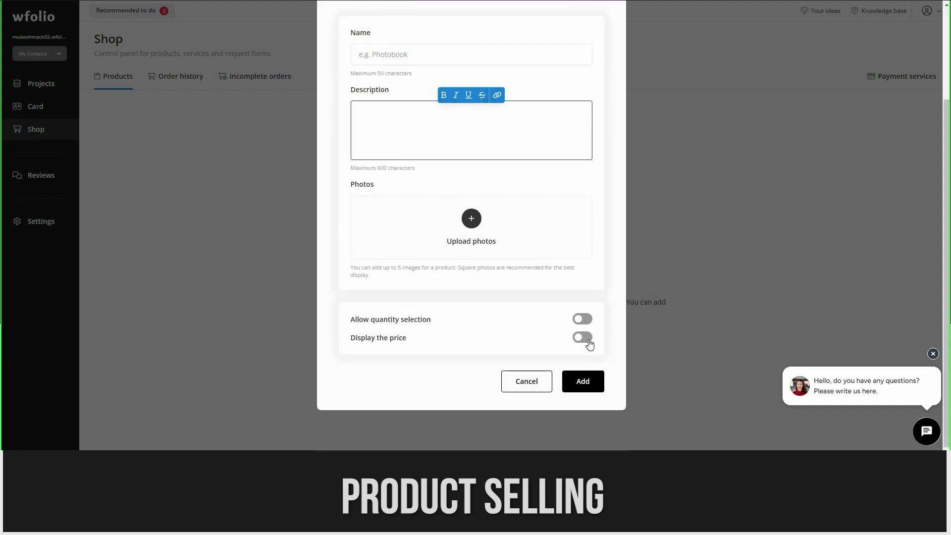
{"action": "left_click", "coordinate": [587, 340]}
{"action": "scroll", "coordinate": [421, 302], "scroll_direction": "down", "scroll_amount": 2}
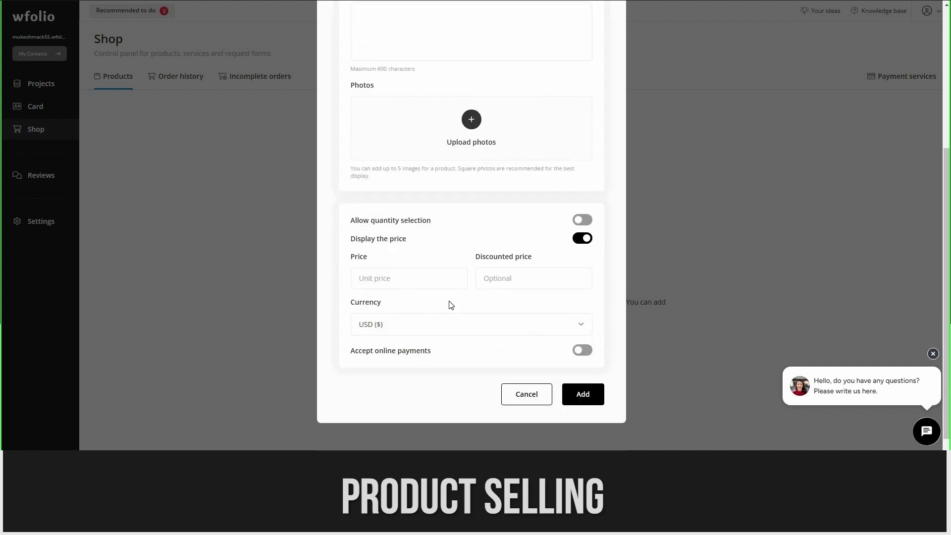
{"action": "scroll", "coordinate": [460, 229], "scroll_direction": "up", "scroll_amount": 5}
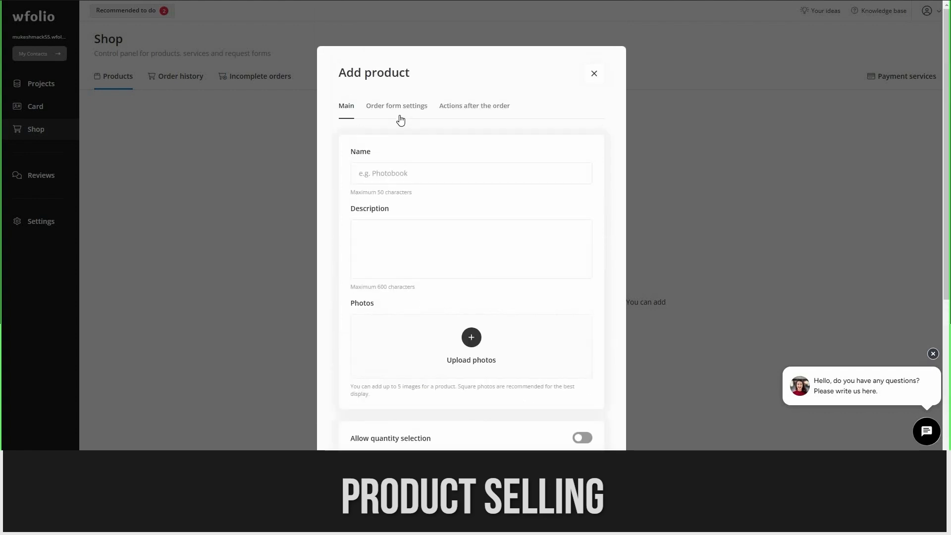
In Order form settings, toggle Request email and Request phone.
{"action": "left_click", "coordinate": [404, 113]}
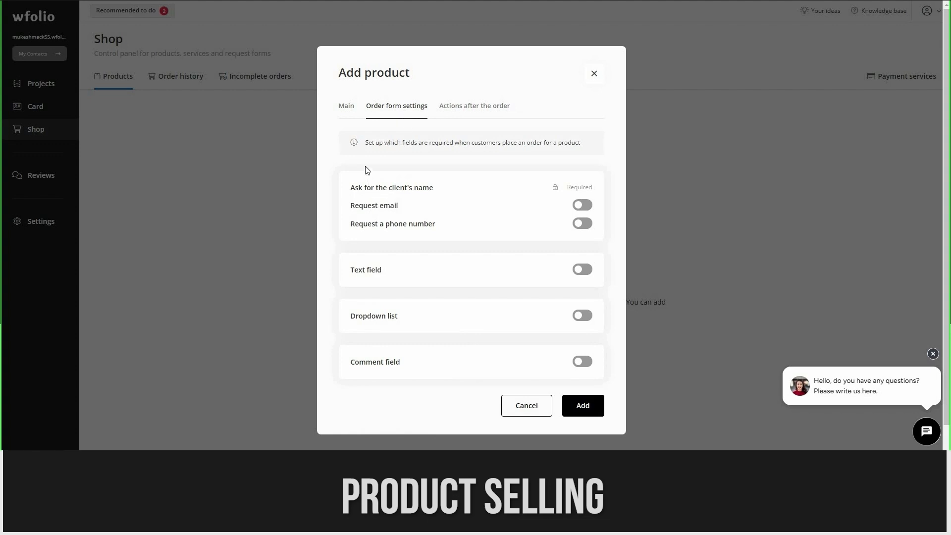
{"action": "left_click", "coordinate": [586, 206]}
{"action": "left_click", "coordinate": [587, 225]}
Enable Go to page and Send message after the order, then cancel the product.
{"action": "left_click", "coordinate": [487, 109]}
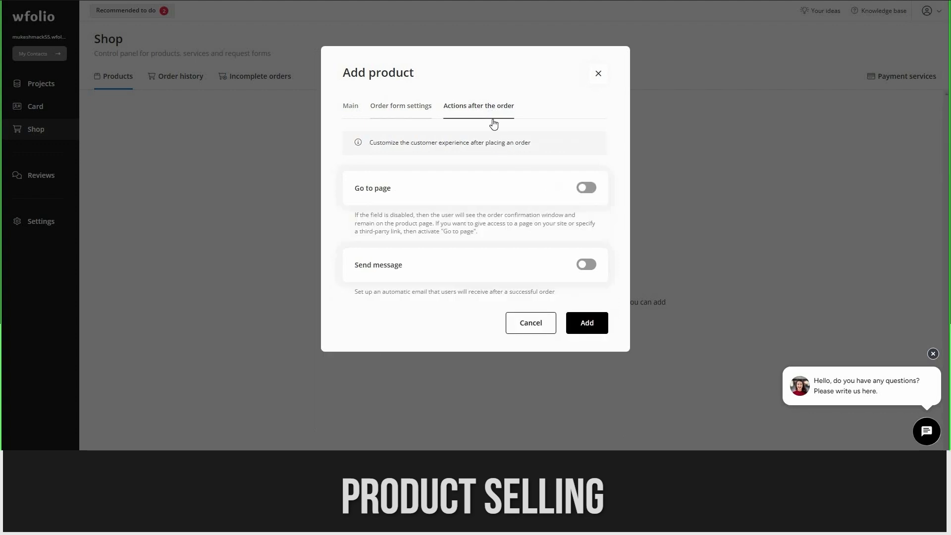
{"action": "left_click", "coordinate": [593, 196]}
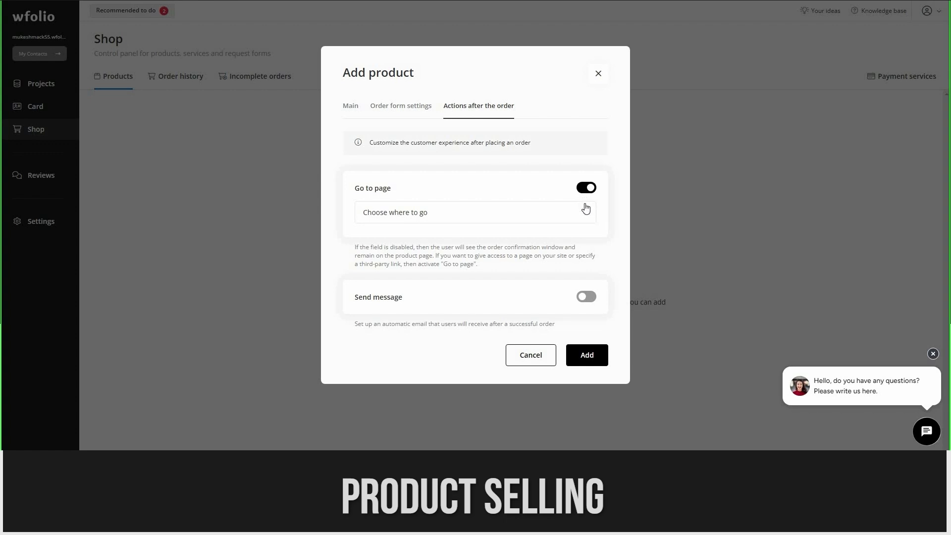
{"action": "left_click", "coordinate": [592, 301]}
{"action": "scroll", "coordinate": [424, 350], "scroll_direction": "down", "scroll_amount": 1}
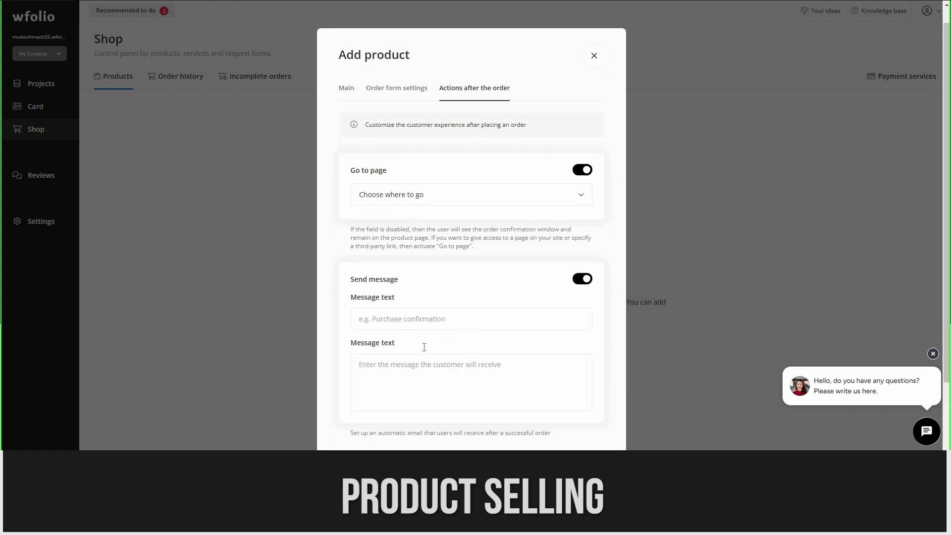
{"action": "left_click", "coordinate": [481, 344]}
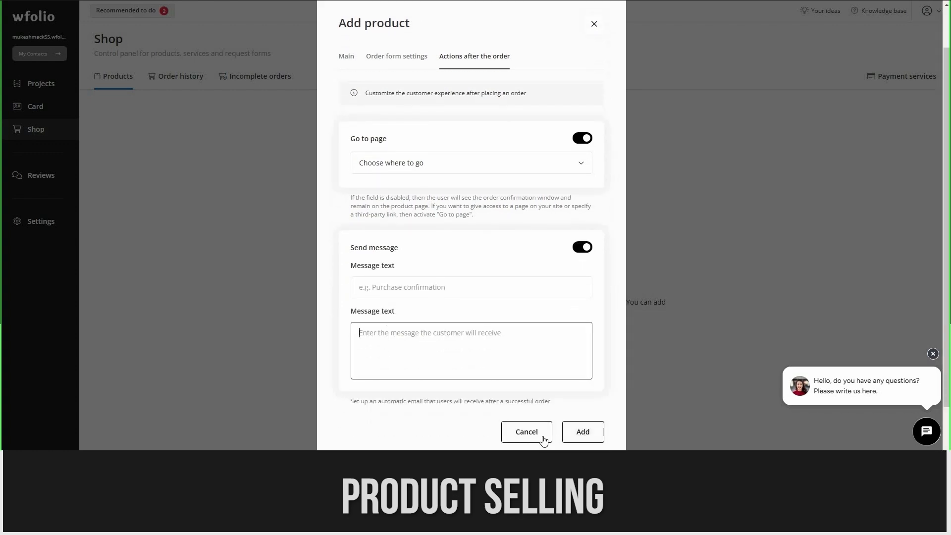
{"action": "left_click", "coordinate": [315, 284]}
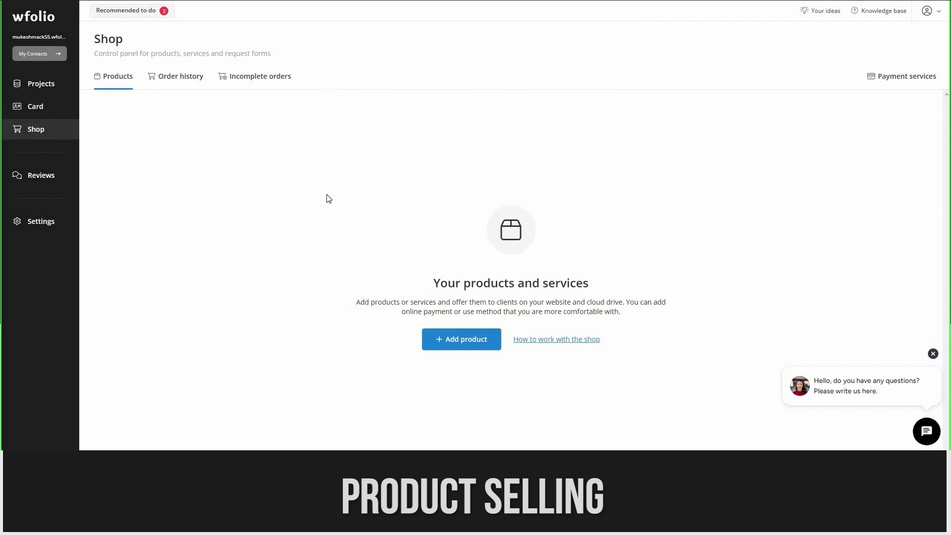